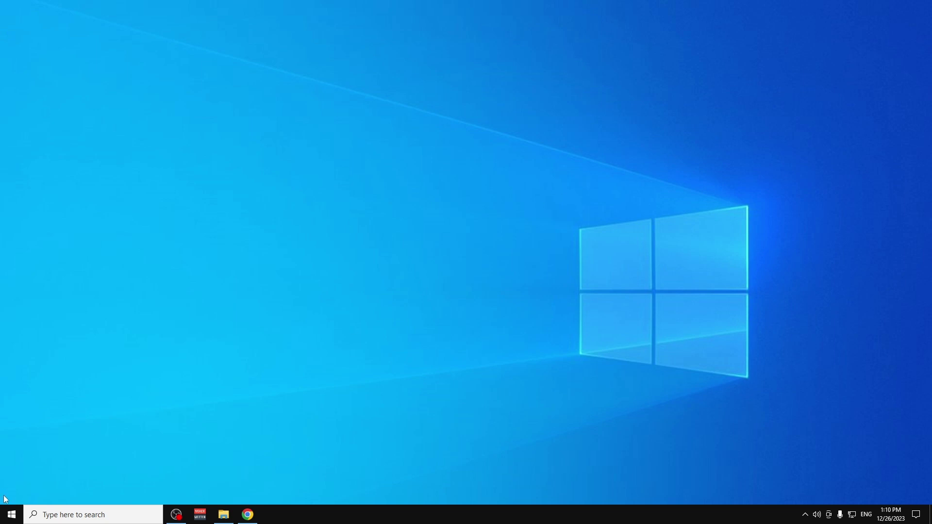
# Find Registry Editor by searching for "Regedit" and run it as administrator, allowing the elevation
pyautogui.click(11, 514)
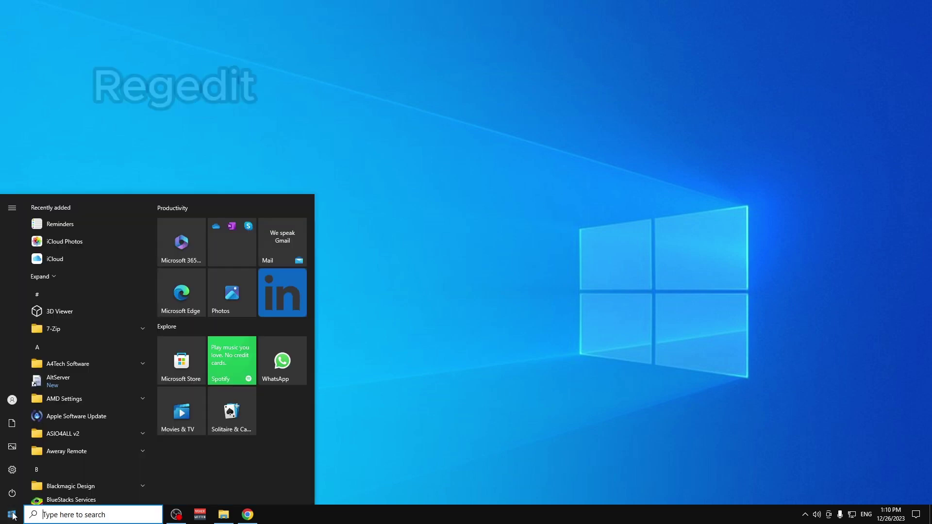
pyautogui.write('Regedit')
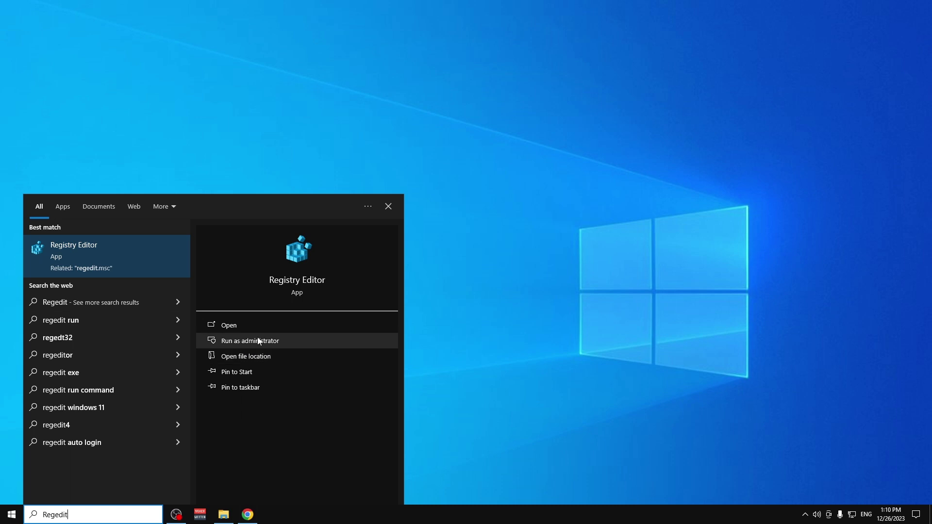
pyautogui.rightClick(109, 244)
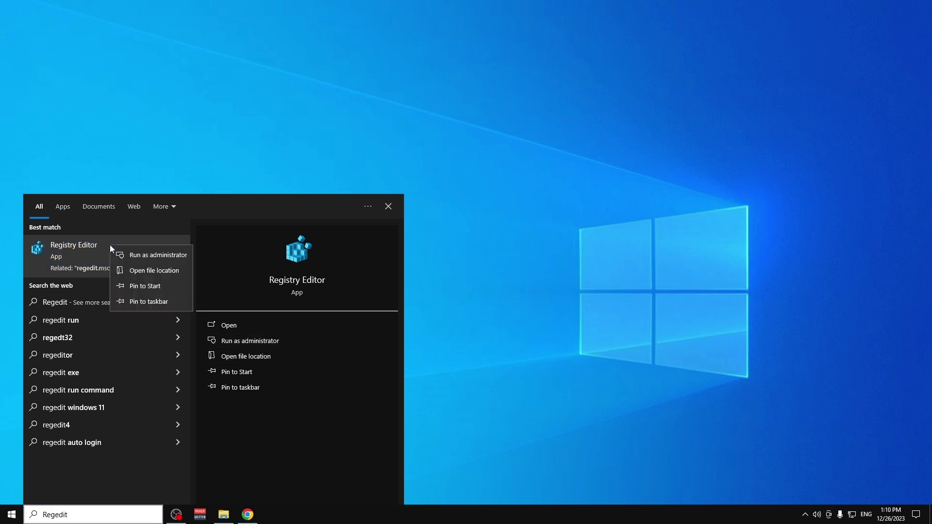
pyautogui.click(139, 254)
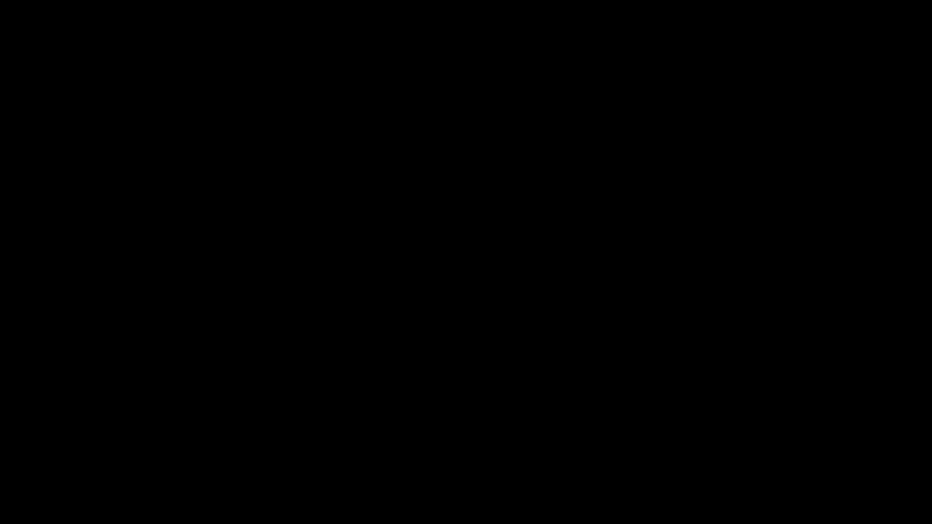
pyautogui.hotkey('alt', 'y')
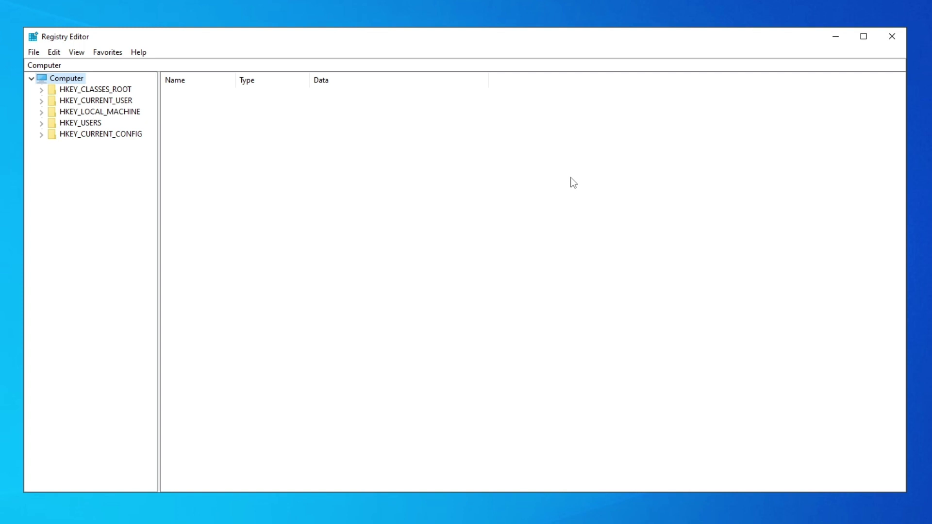
# Expand the registry tree through HKEY_LOCAL_MACHINE and SOFTWARE down to the subkeys of Microsoft
pyautogui.click(66, 114)
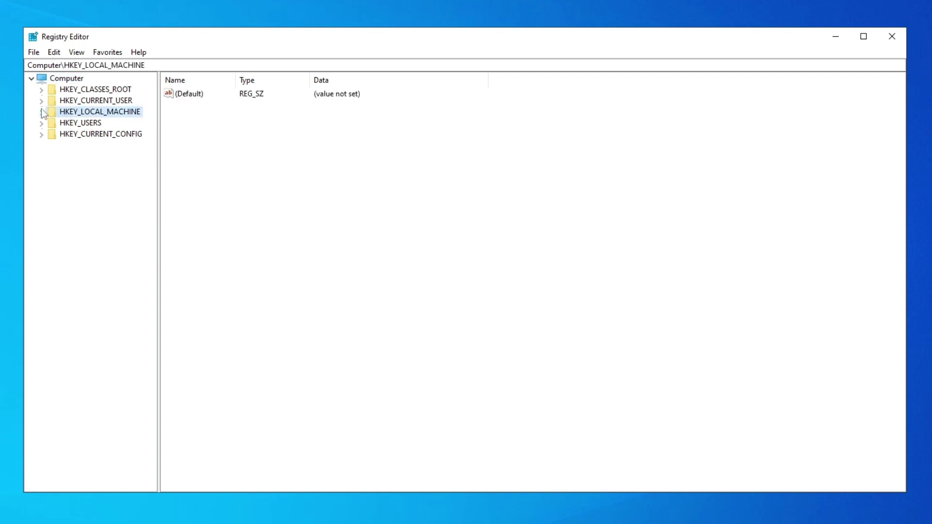
pyautogui.click(42, 112)
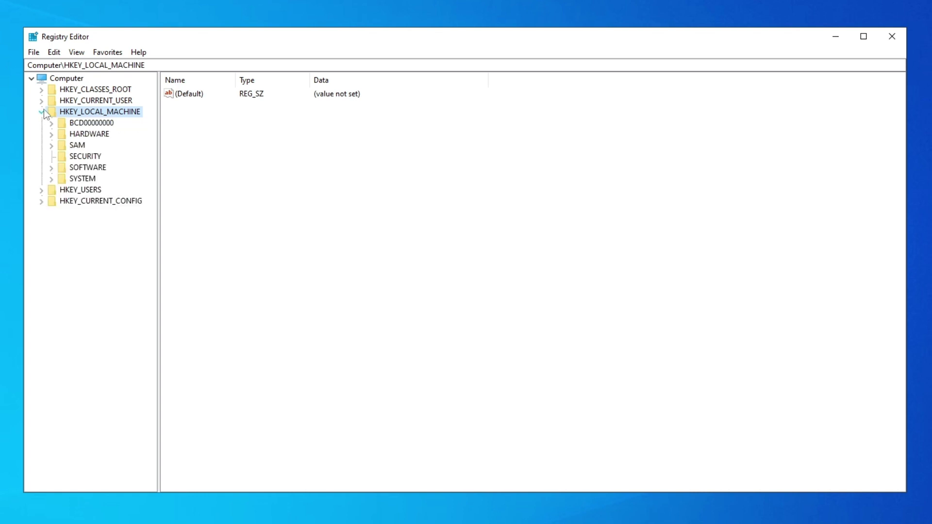
pyautogui.click(51, 168)
pyautogui.click(90, 79)
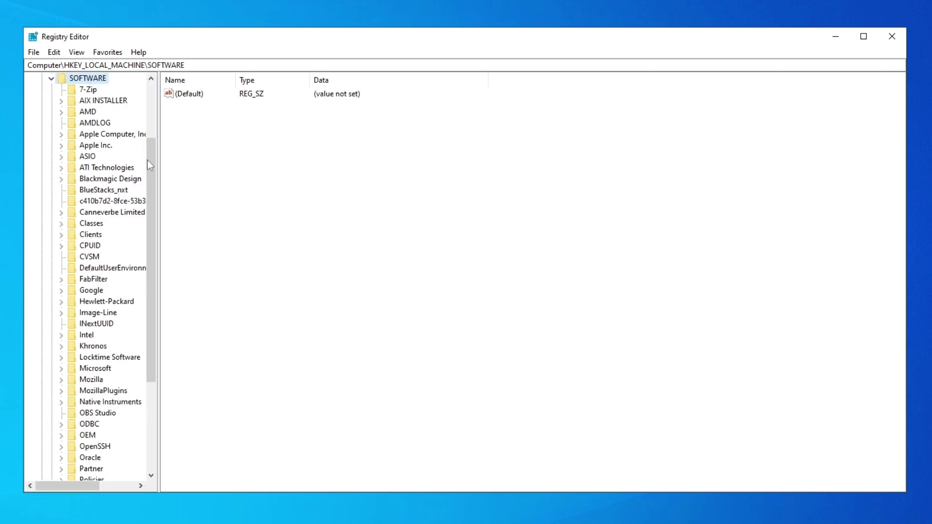
pyautogui.moveTo(148, 161); pyautogui.dragTo(159, 244)
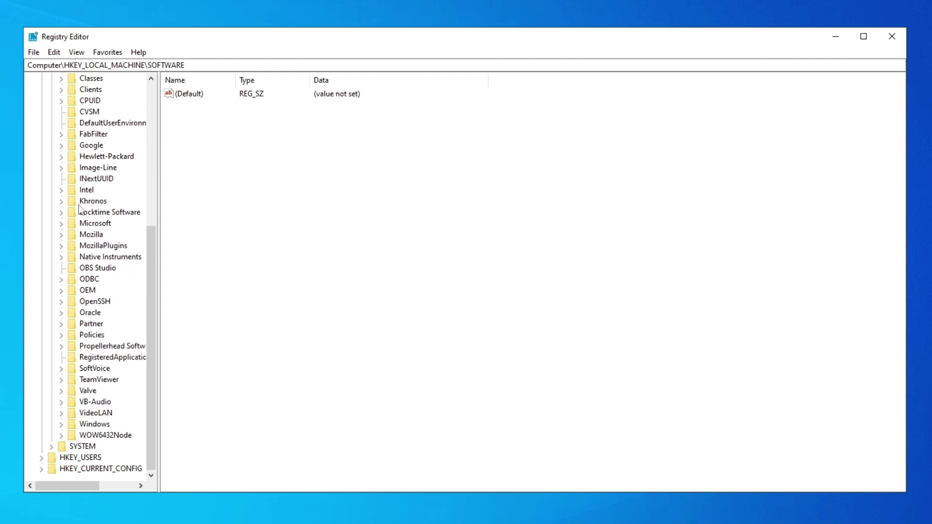
pyautogui.click(62, 225)
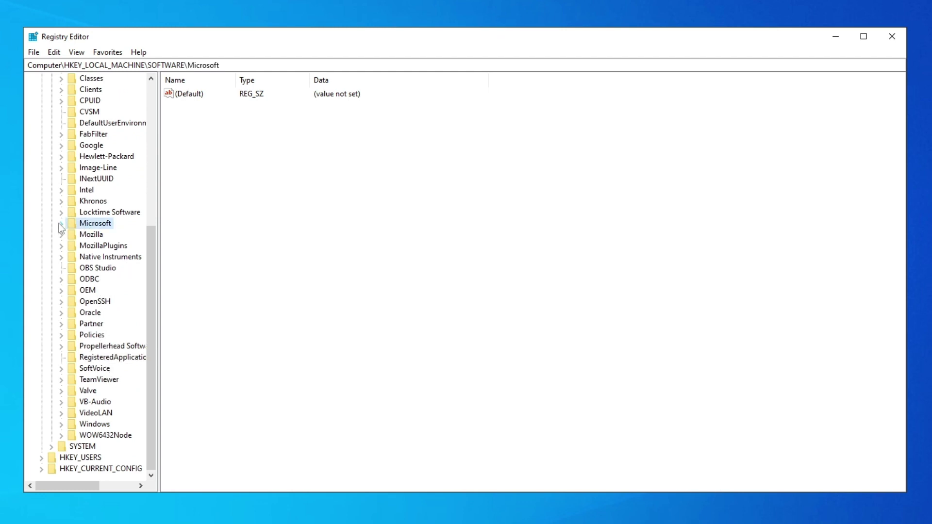
pyautogui.click(60, 223)
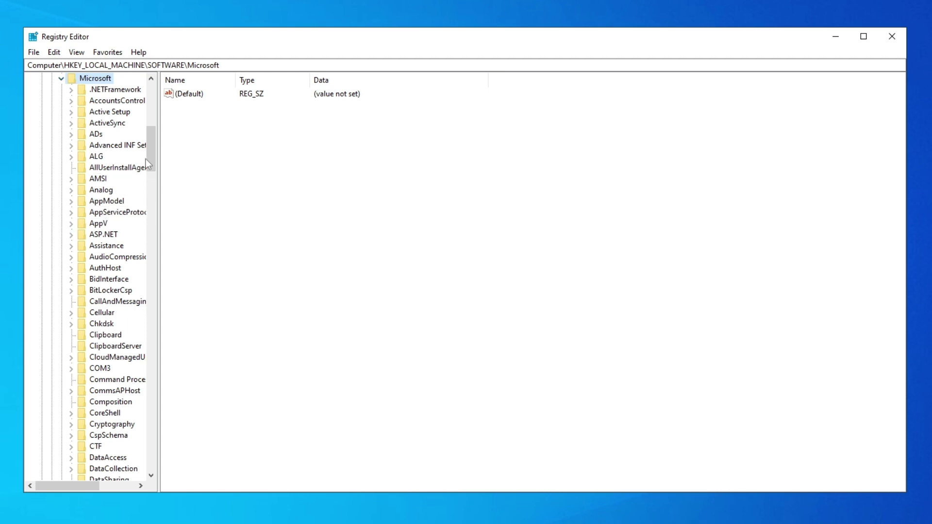
# Within the Microsoft key, expand Windows NT and its CurrentVersion subkey
pyautogui.moveTo(150, 159); pyautogui.dragTo(145, 428)
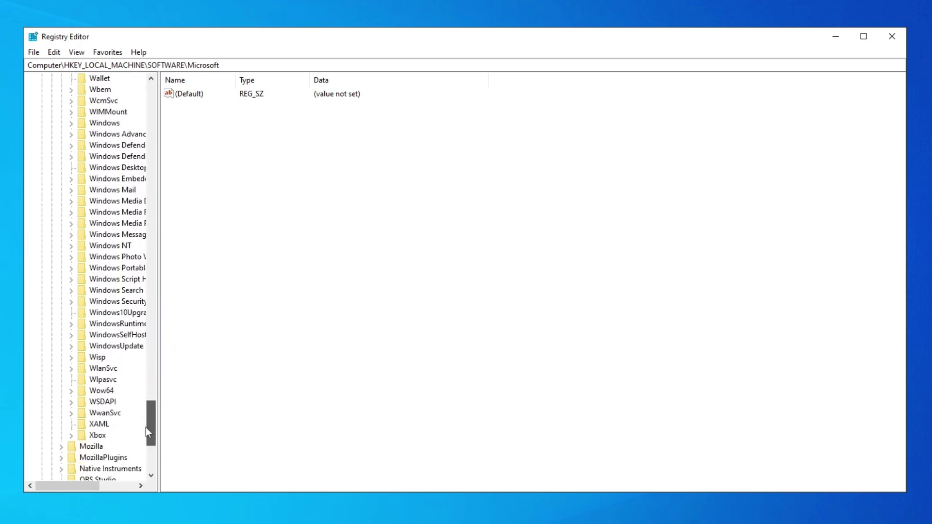
pyautogui.click(109, 246)
pyautogui.click(71, 246)
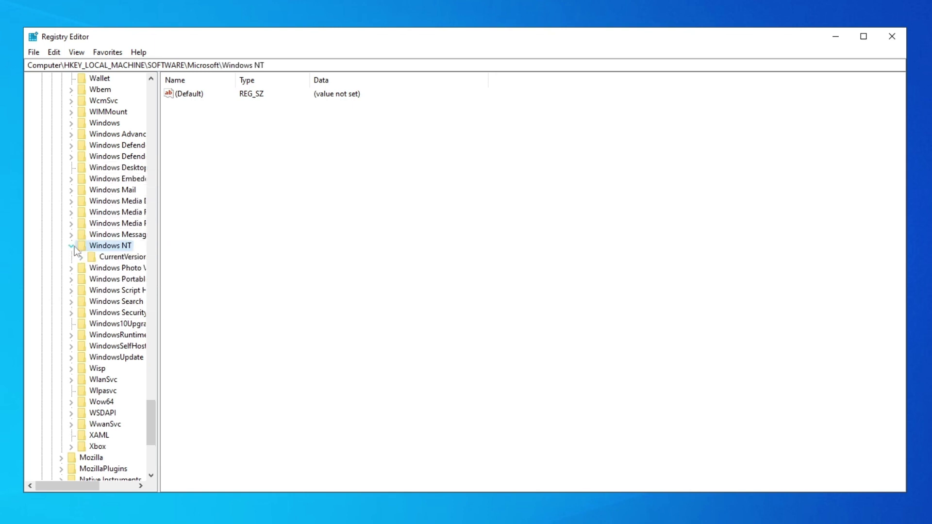
pyautogui.click(113, 257)
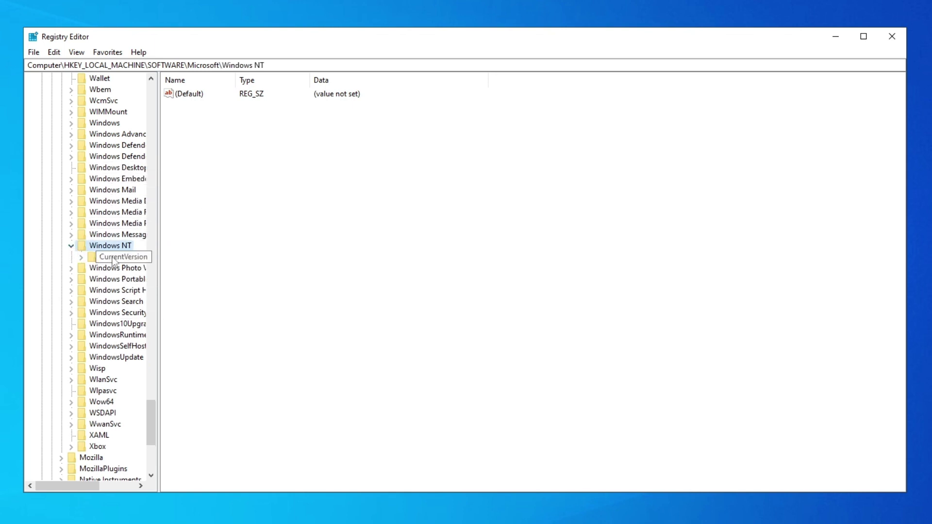
pyautogui.click(80, 258)
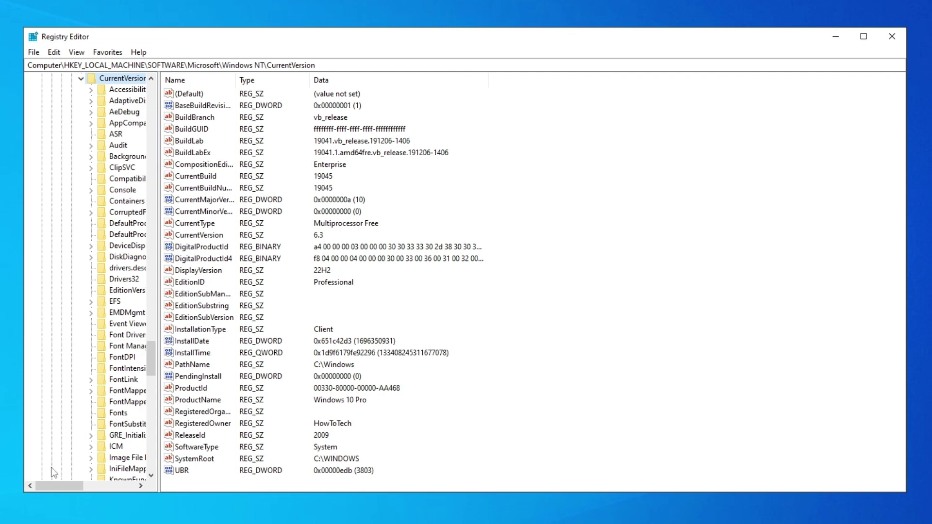
# Select the Image File Execution Options key under CurrentVersion and expand it to list its executable subkeys
pyautogui.moveTo(44, 484); pyautogui.dragTo(64, 485)
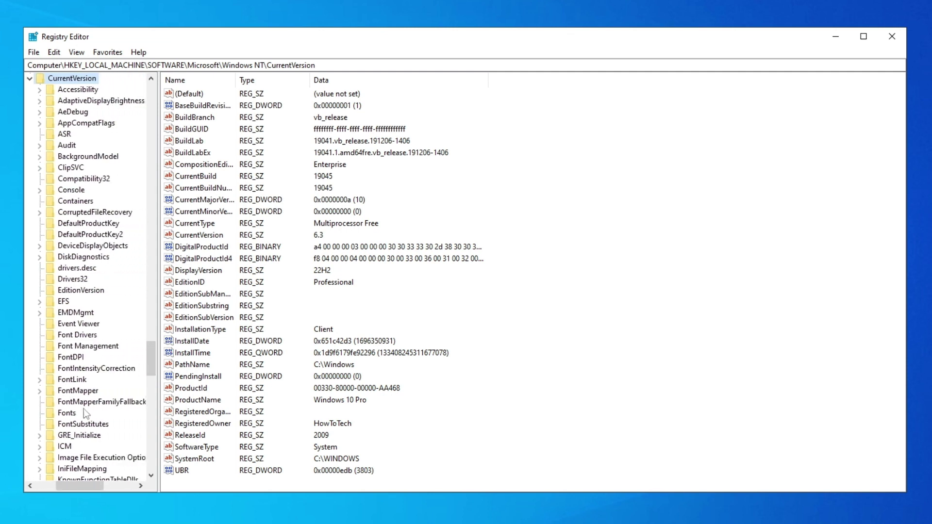
pyautogui.moveTo(152, 348); pyautogui.dragTo(152, 361)
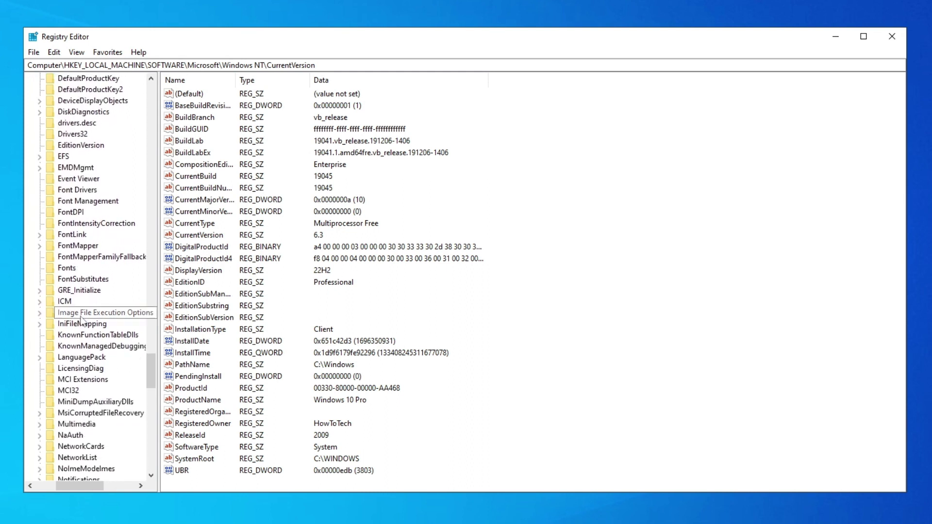
pyautogui.click(67, 314)
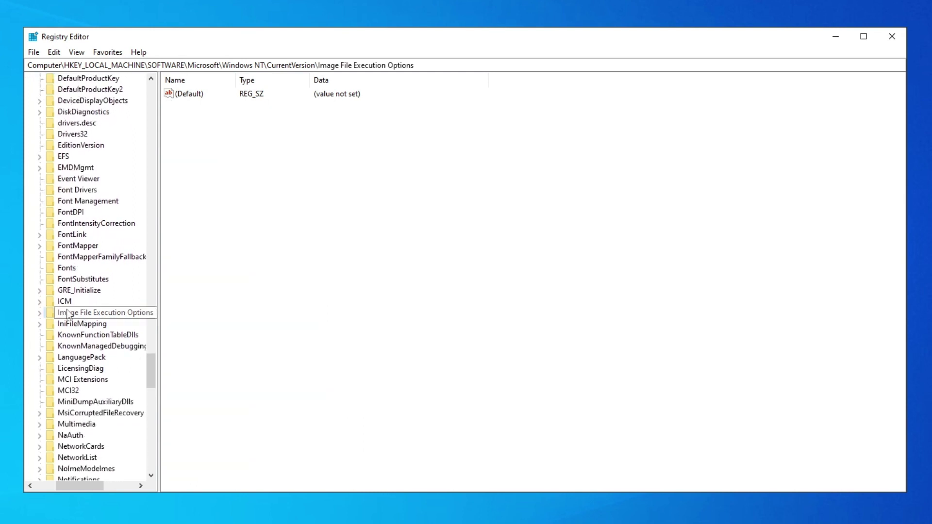
pyautogui.click(41, 313)
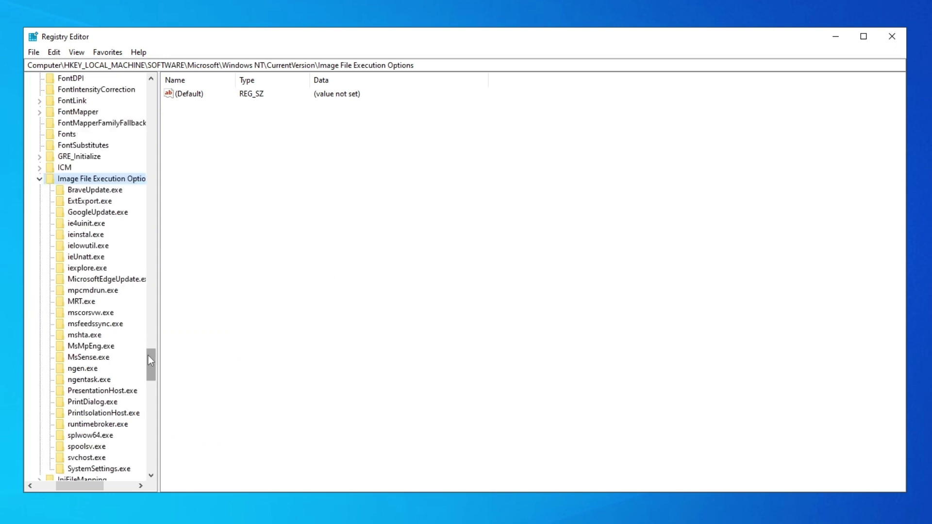
pyautogui.moveTo(148, 356); pyautogui.dragTo(153, 359)
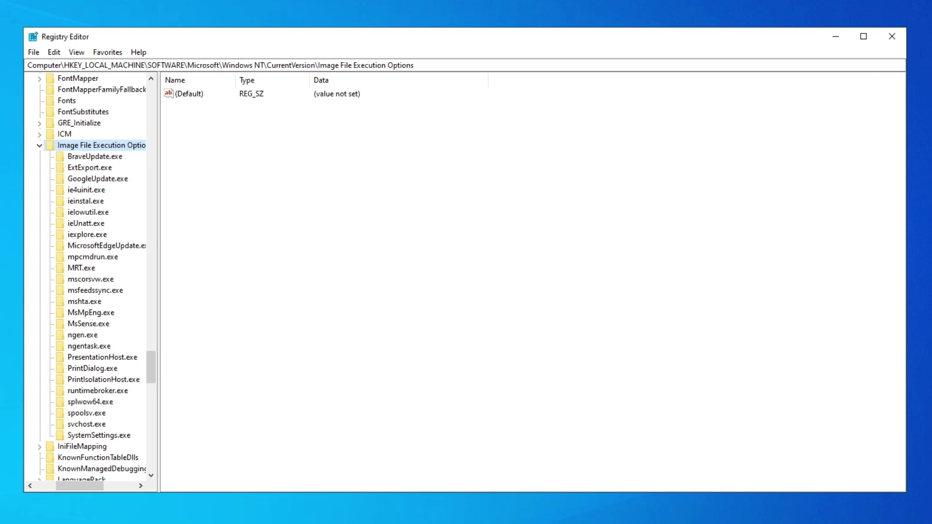
# Switch to the High Priority Programs folder, open Task Manager's detailed process list beside it, and select a chrome.exe process
pyautogui.hotkey('alt', 'Tab')
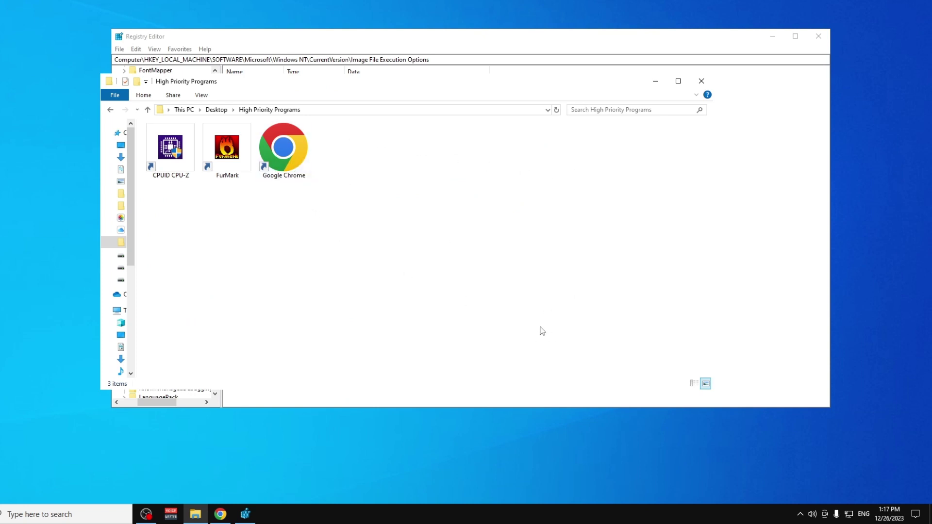
pyautogui.rightClick(664, 517)
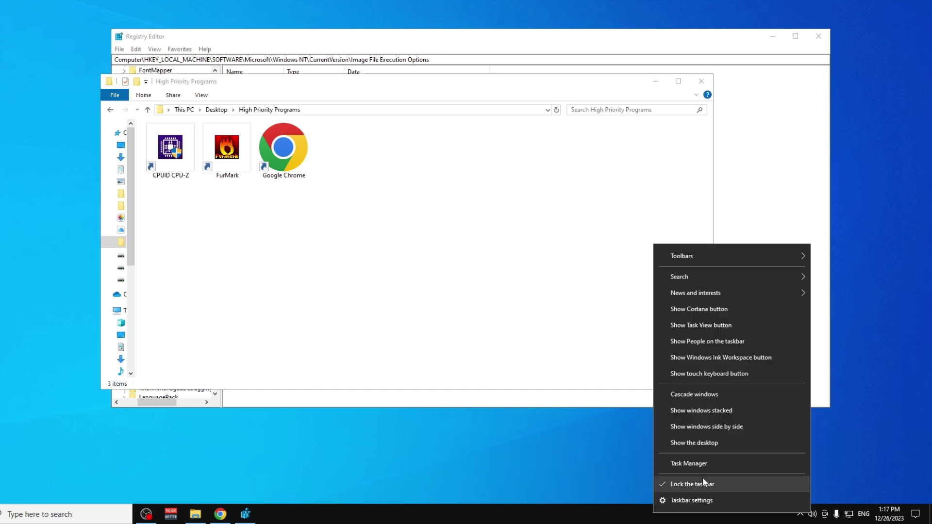
pyautogui.click(677, 462)
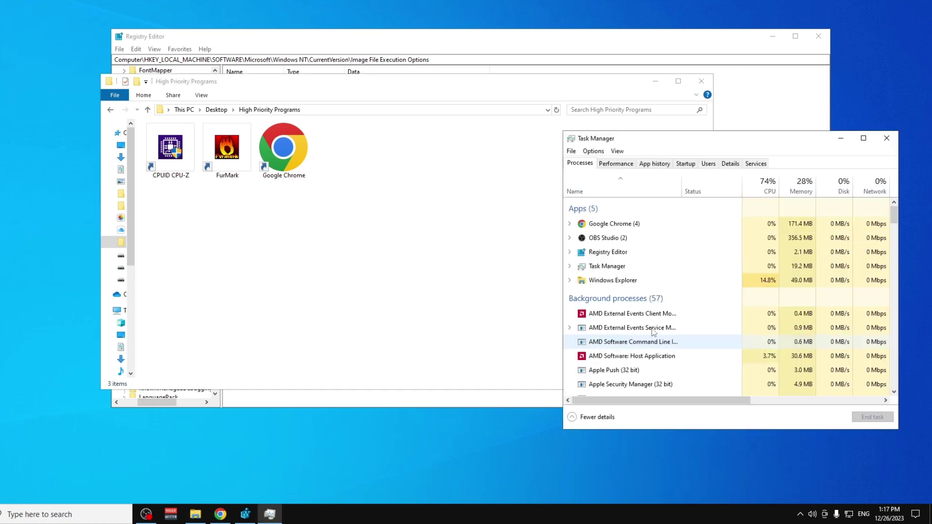
pyautogui.click(730, 164)
pyautogui.moveTo(689, 141); pyautogui.dragTo(586, 99)
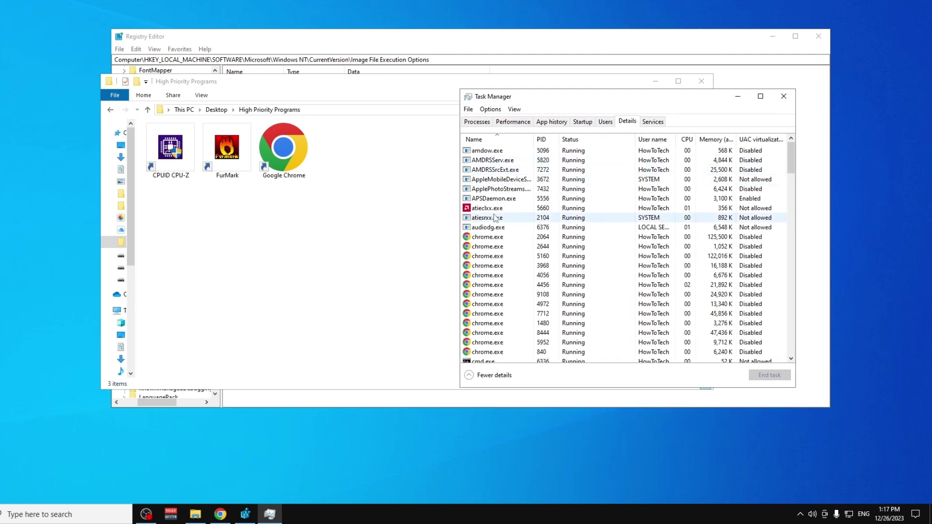
pyautogui.click(492, 237)
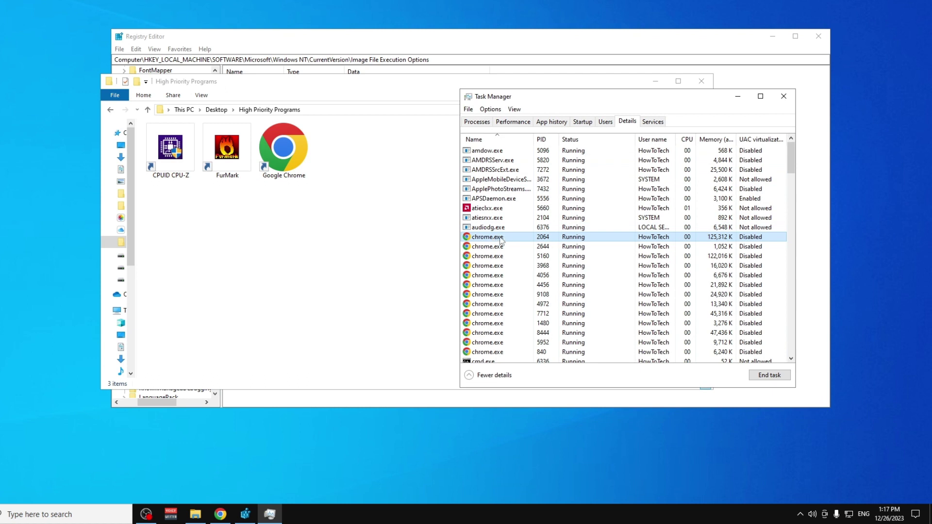
# Check the executable name behind the Google Chrome shortcut through its properties and file location, then put the folder windows away
pyautogui.click(292, 151)
pyautogui.rightClick(297, 155)
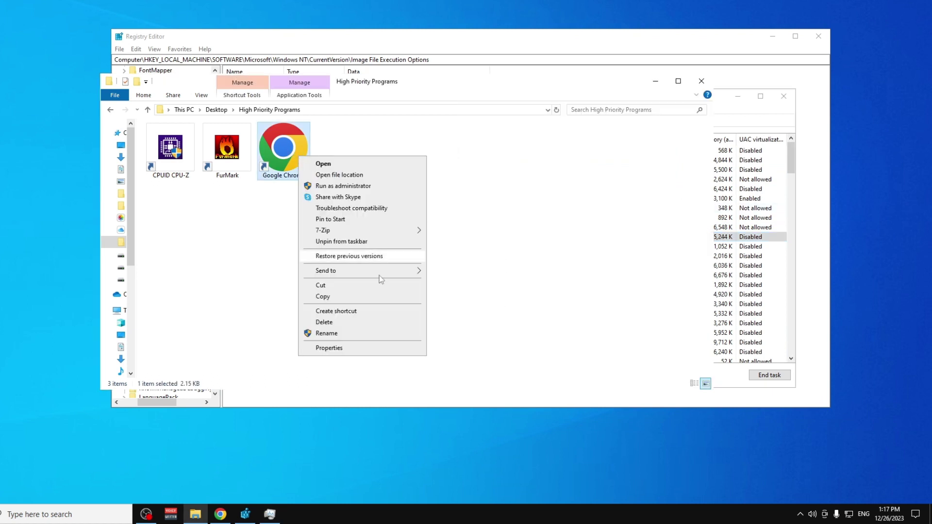
pyautogui.click(354, 349)
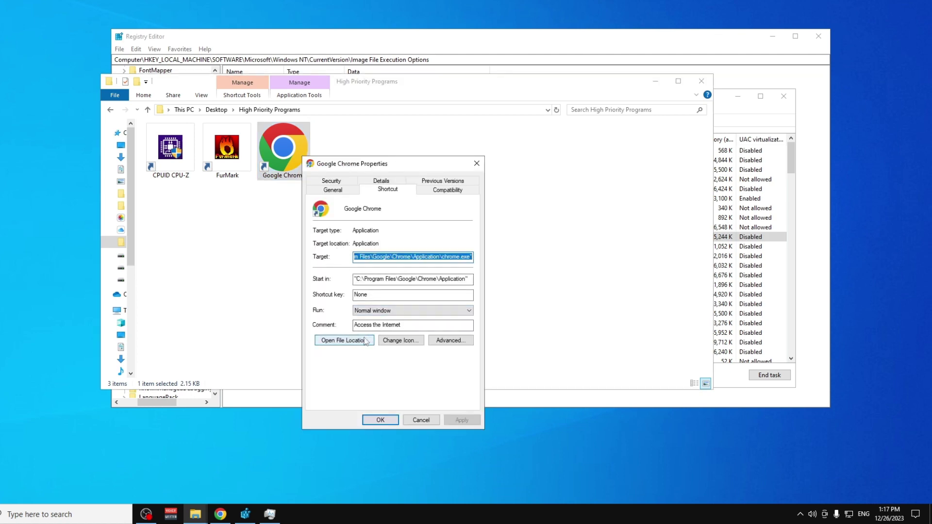
pyautogui.click(370, 341)
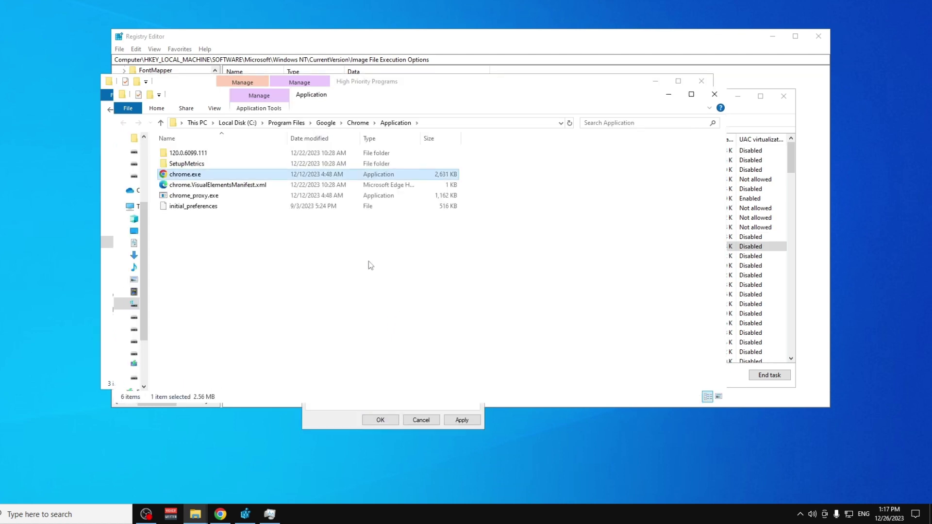
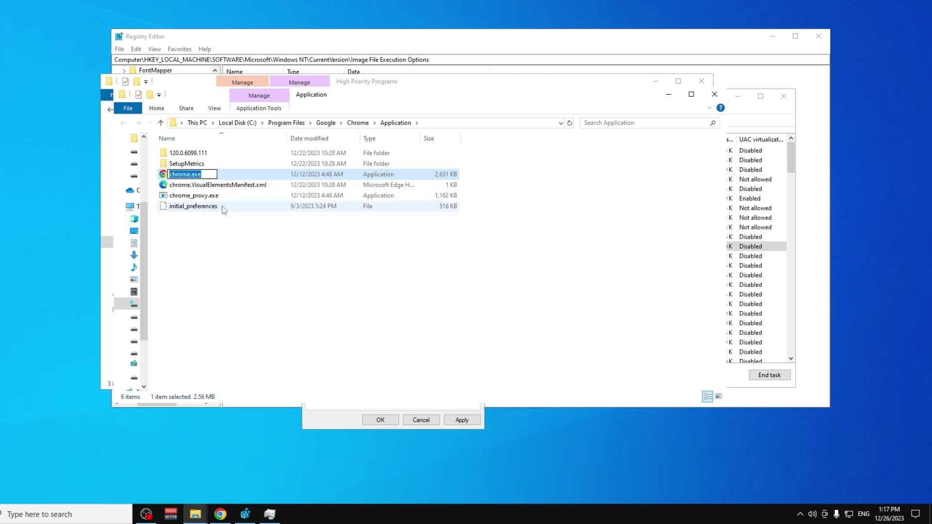
pyautogui.click(714, 94)
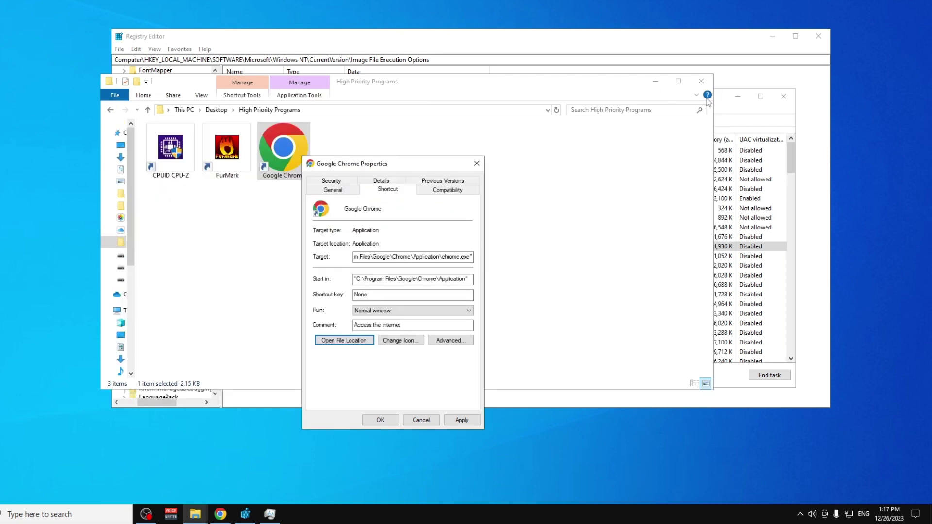
pyautogui.click(489, 161)
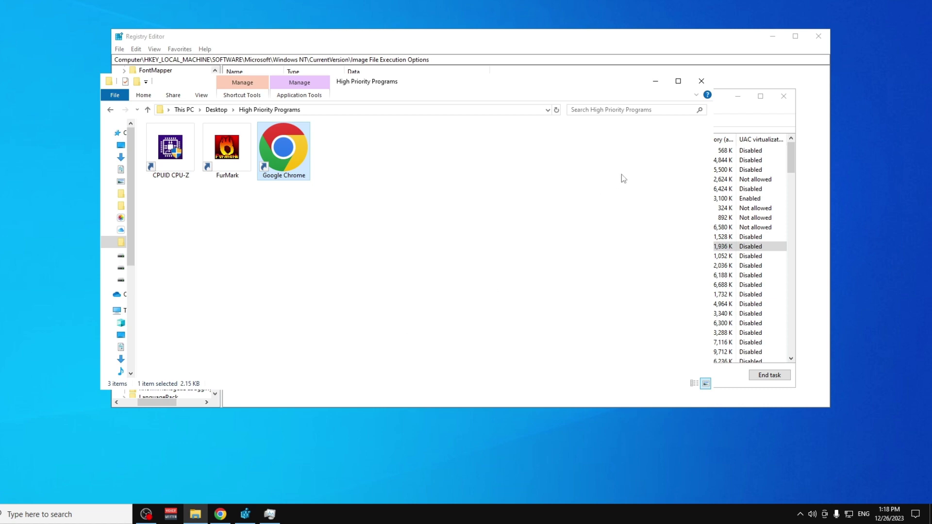
pyautogui.click(655, 81)
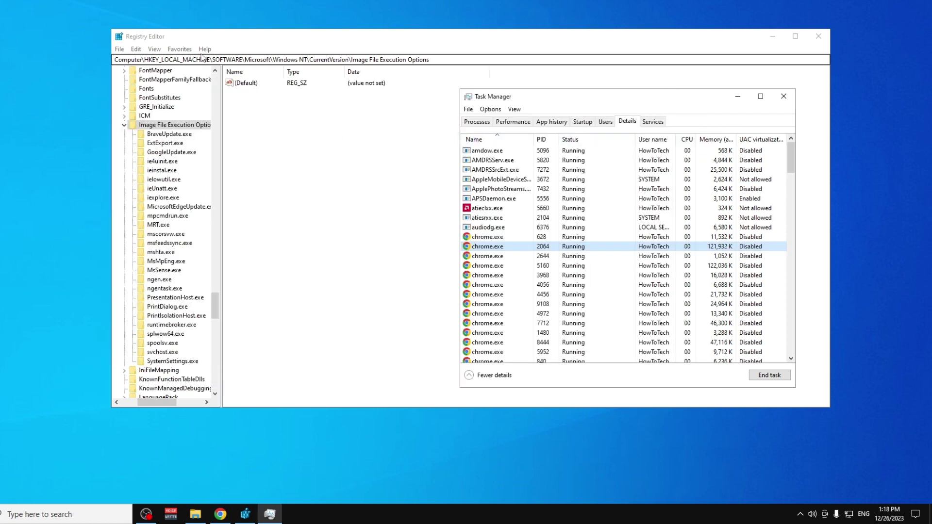
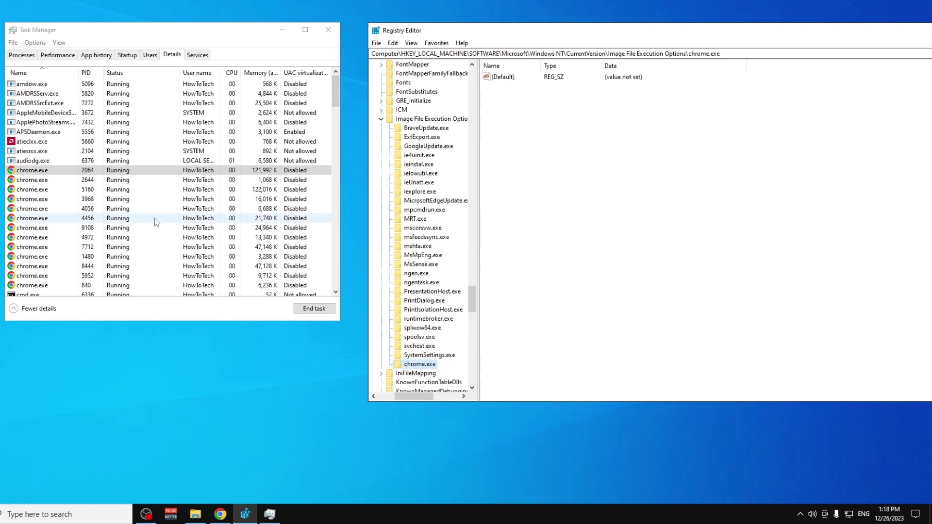
# Check the priority options of the selected chrome.exe process in Task Manager, leaving them unset, and return to Registry Editor
pyautogui.rightClick(52, 170)
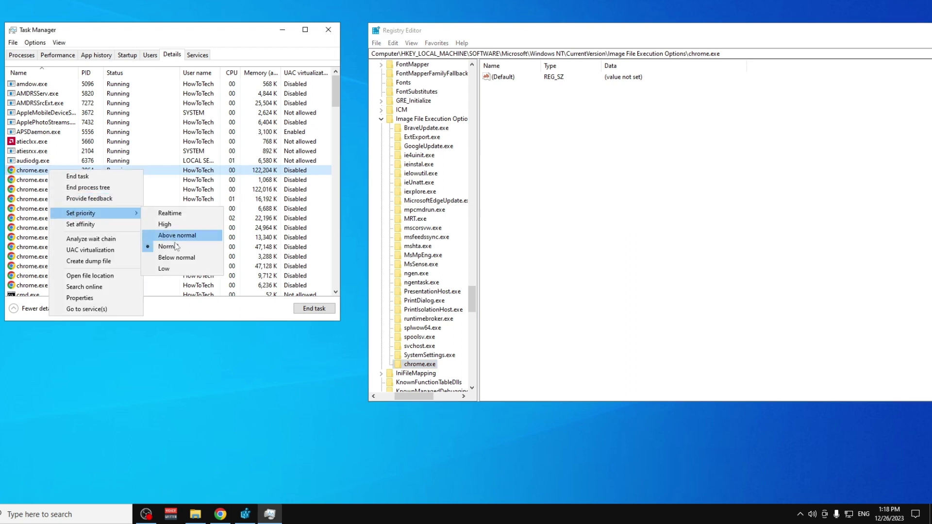
pyautogui.click(619, 209)
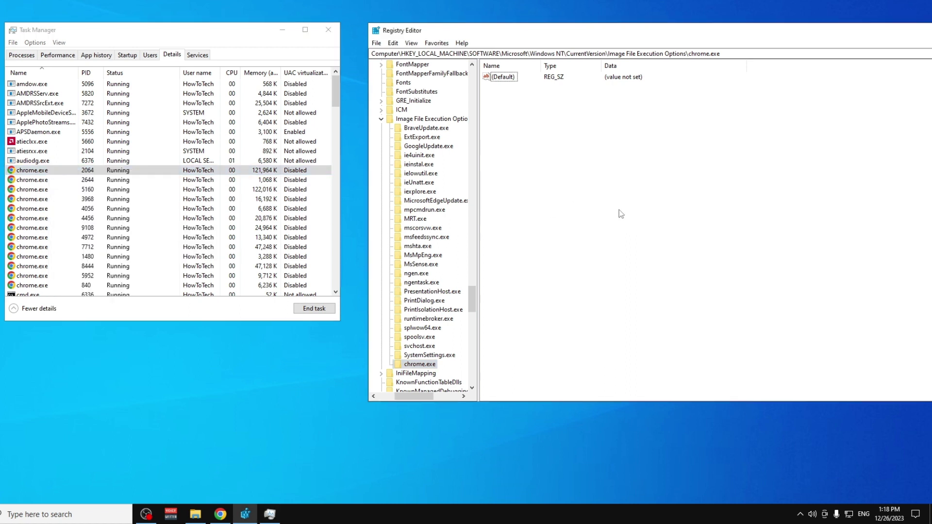
# Create a subkey named PerfOptions under the chrome.exe key in Image File Execution Options
pyautogui.click(422, 365)
pyautogui.moveTo(474, 293); pyautogui.dragTo(475, 298)
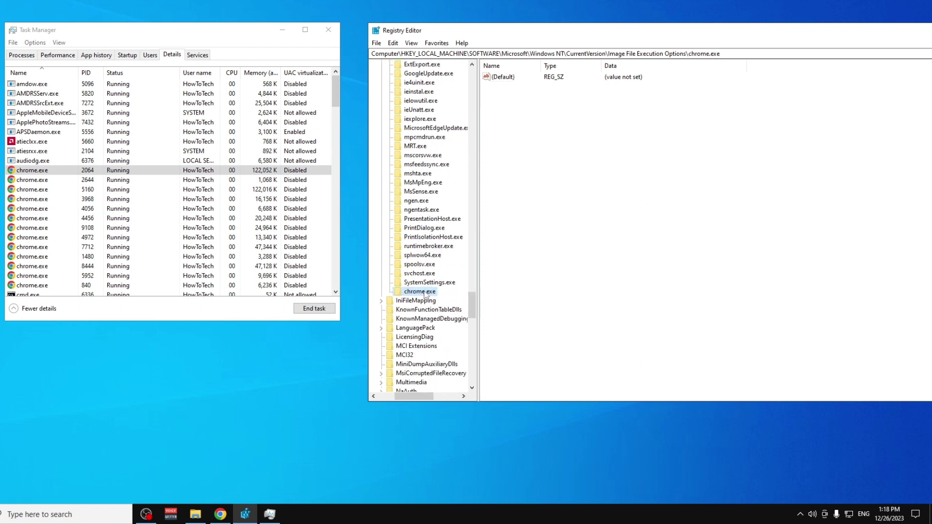
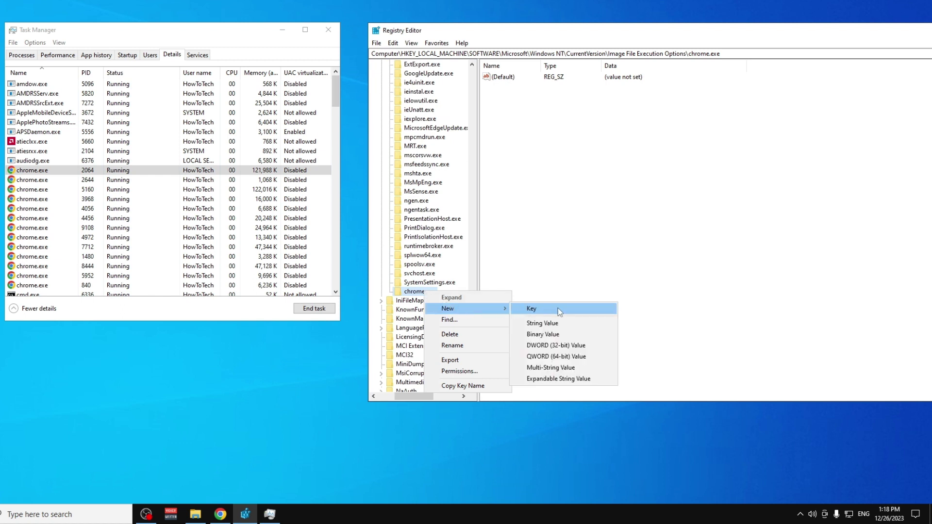
pyautogui.click(558, 308)
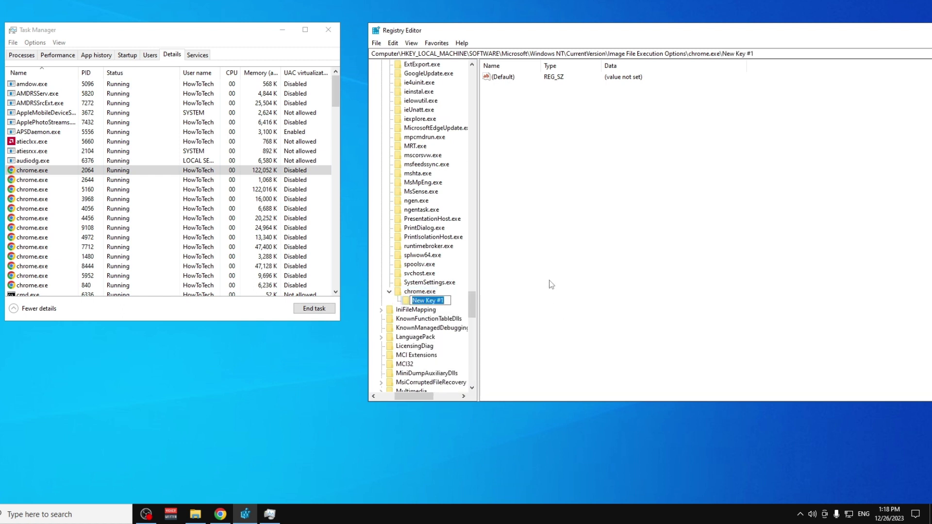
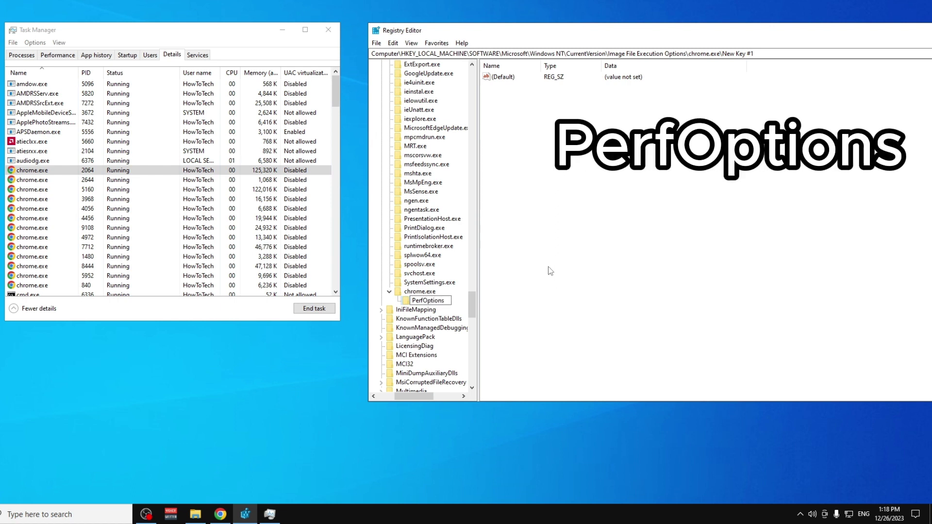
pyautogui.click(549, 268)
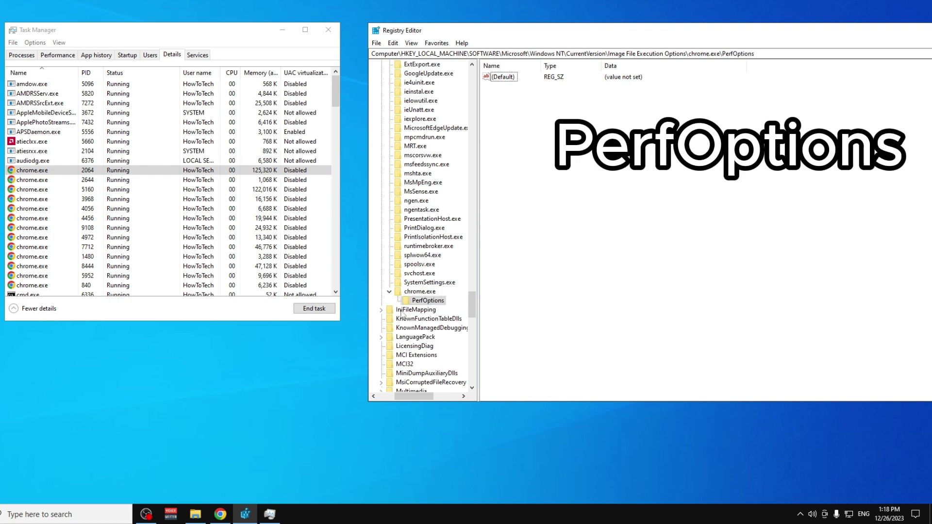
# Add a DWORD (32-bit) value named CpuPriorityClass to the PerfOptions key
pyautogui.click(419, 292)
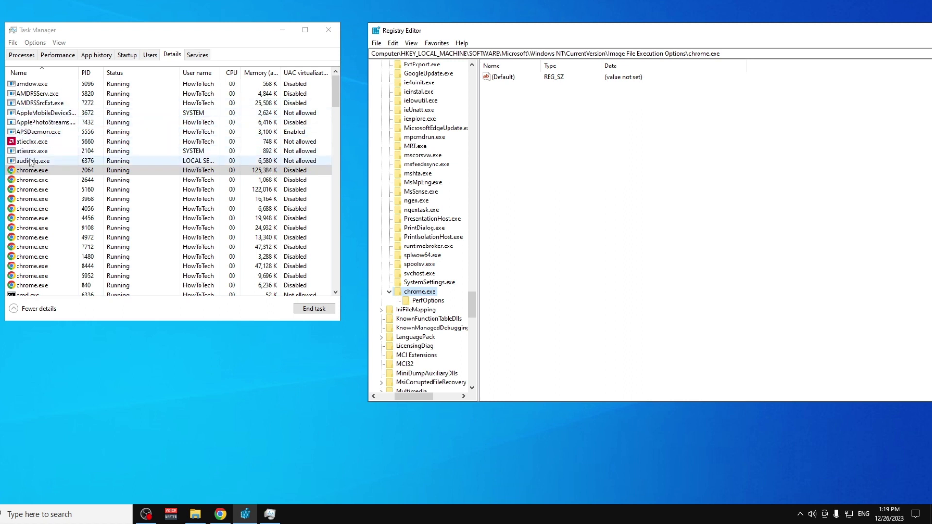
pyautogui.click(421, 303)
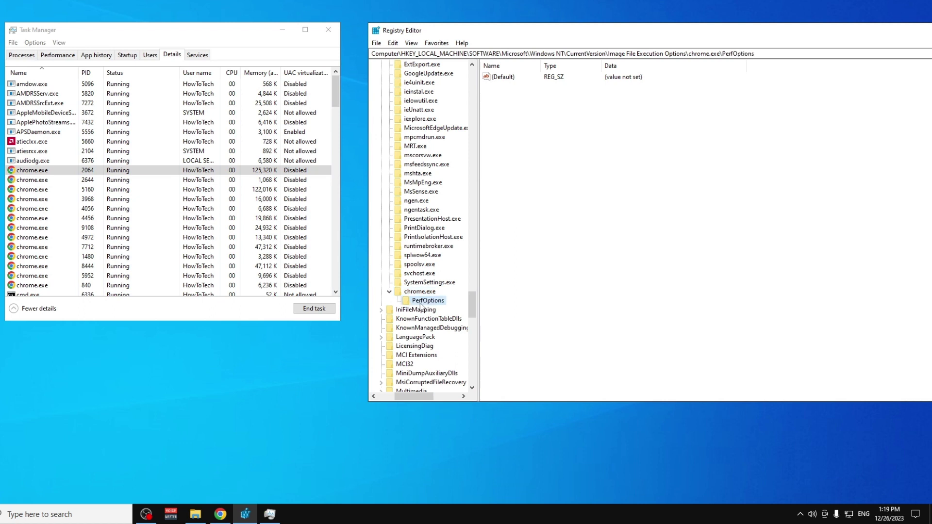
pyautogui.click(418, 293)
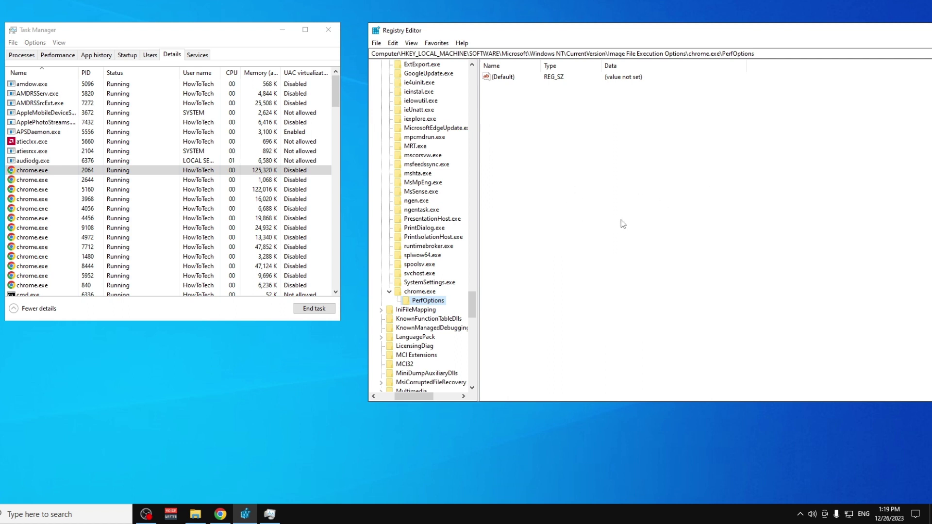
pyautogui.rightClick(567, 182)
pyautogui.click(513, 99)
pyautogui.rightClick(553, 153)
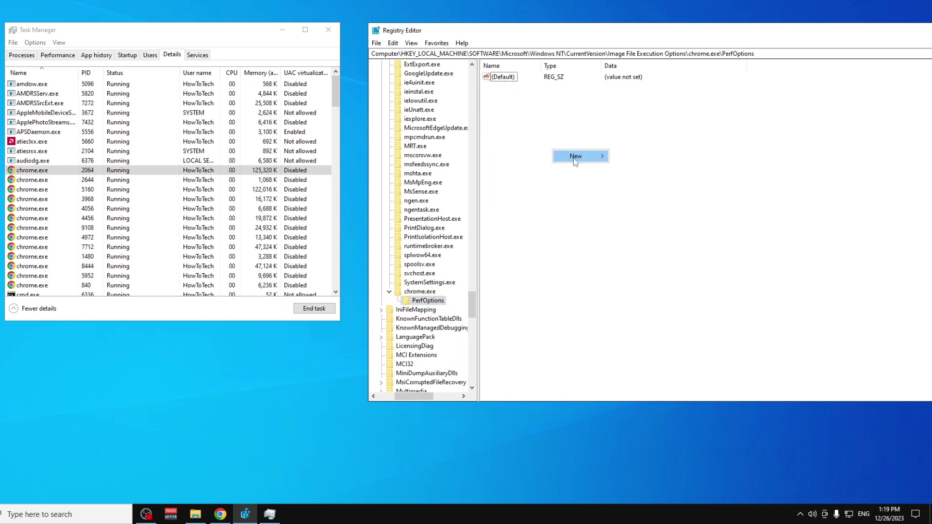
pyautogui.moveTo(582, 156)
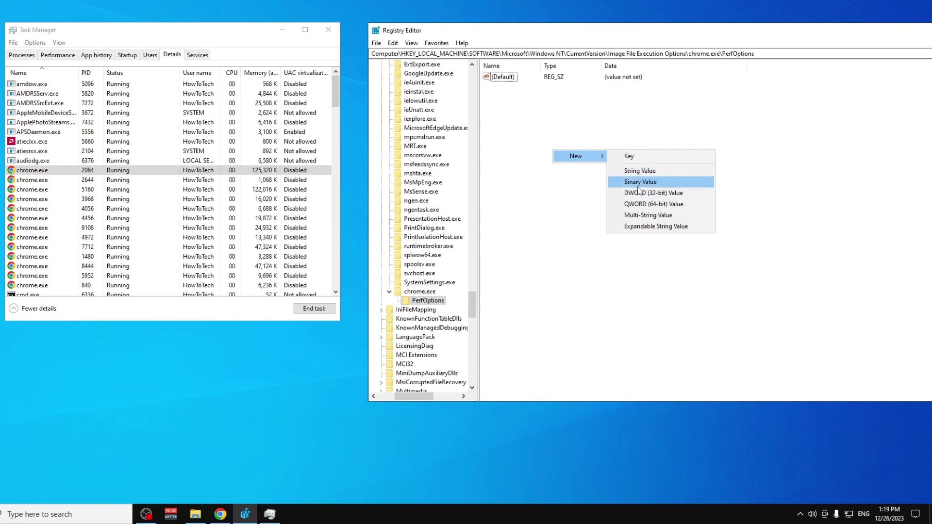
pyautogui.click(694, 194)
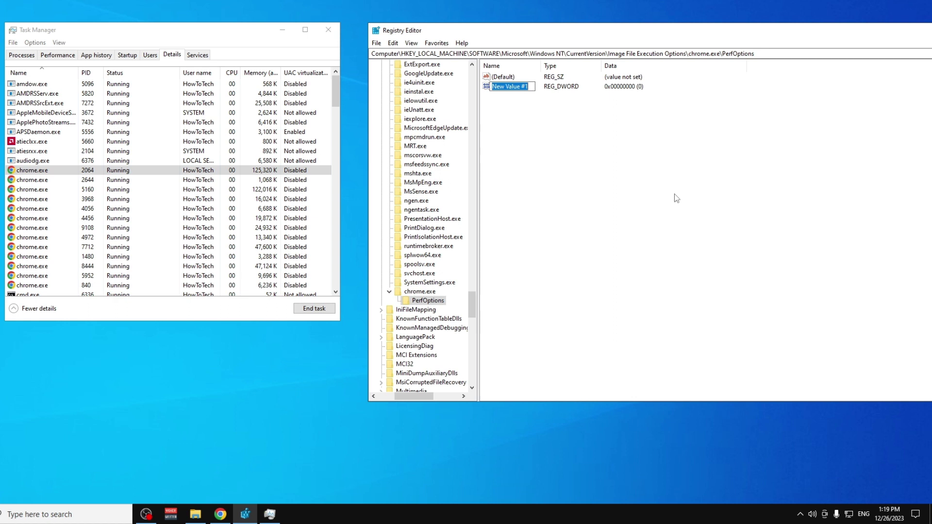
pyautogui.write('Cpu')
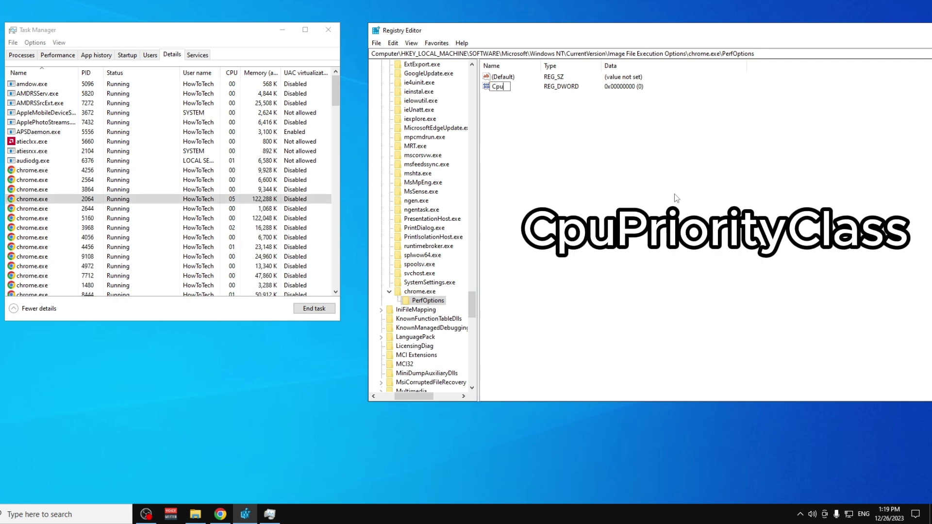
pyautogui.write('Priority')
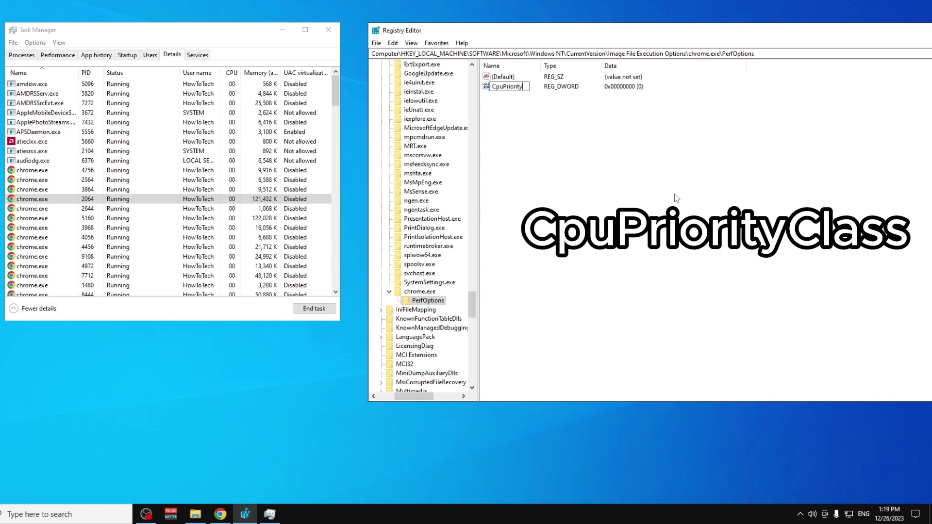
pyautogui.write('Class')
pyautogui.press('Return')
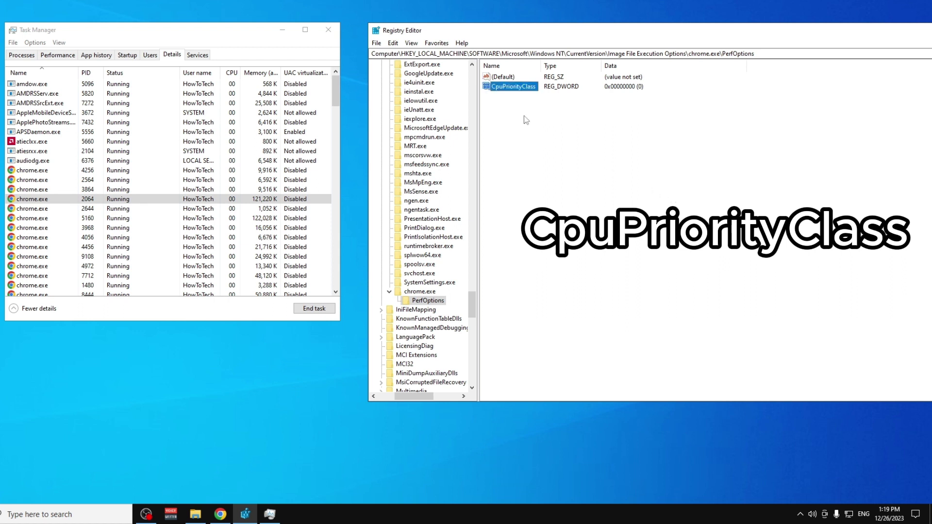
# Set the CpuPriorityClass value data to 3 with a hexadecimal base
pyautogui.doubleClick(505, 89)
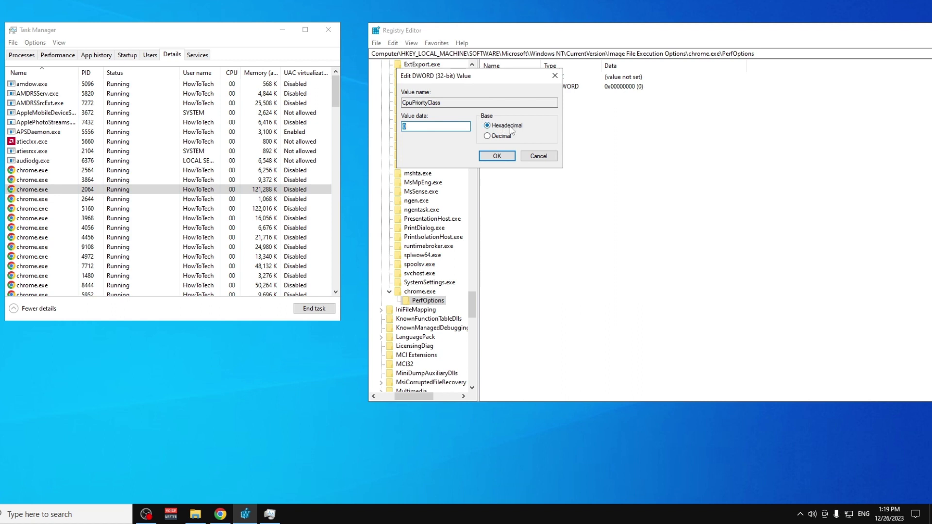
pyautogui.click(497, 127)
pyautogui.doubleClick(461, 126)
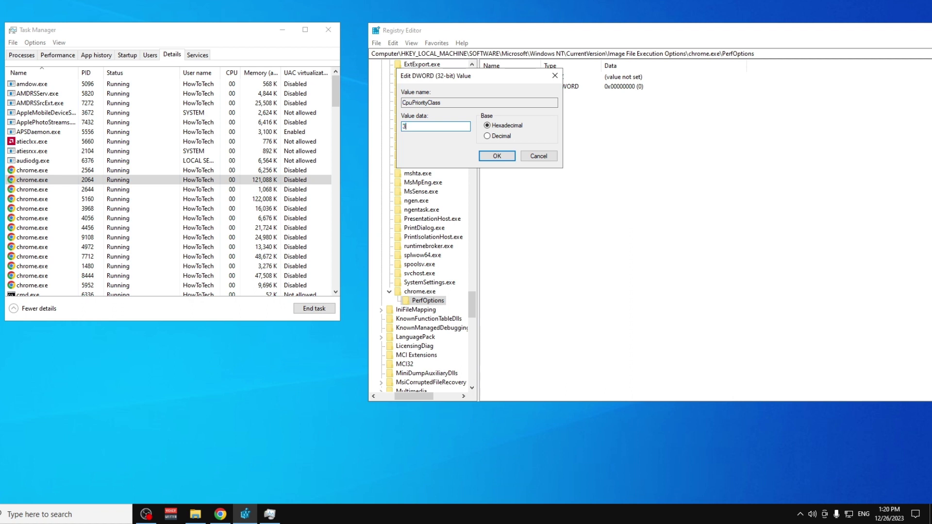
pyautogui.click(506, 156)
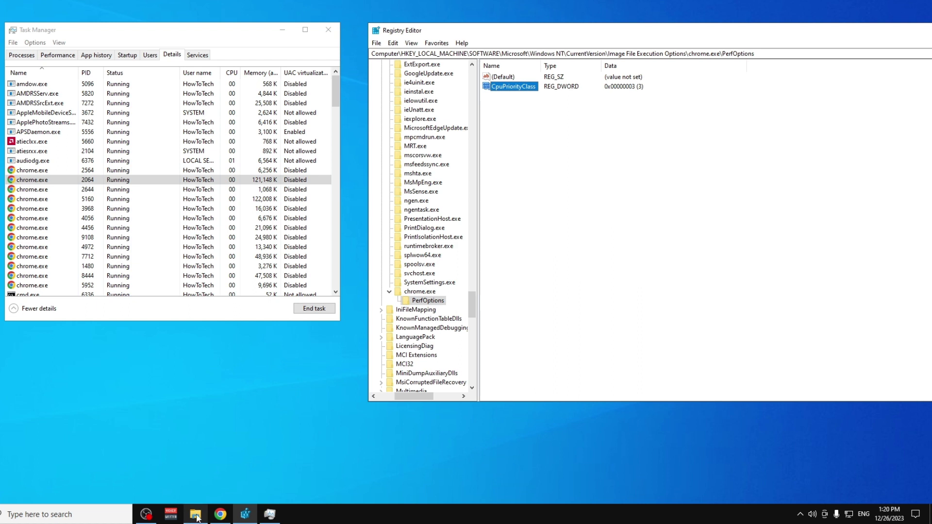
# Check the priority of the selected, already running chrome.exe process in Task Manager
pyautogui.click(51, 181)
pyautogui.rightClick(51, 182)
pyautogui.moveTo(89, 226)
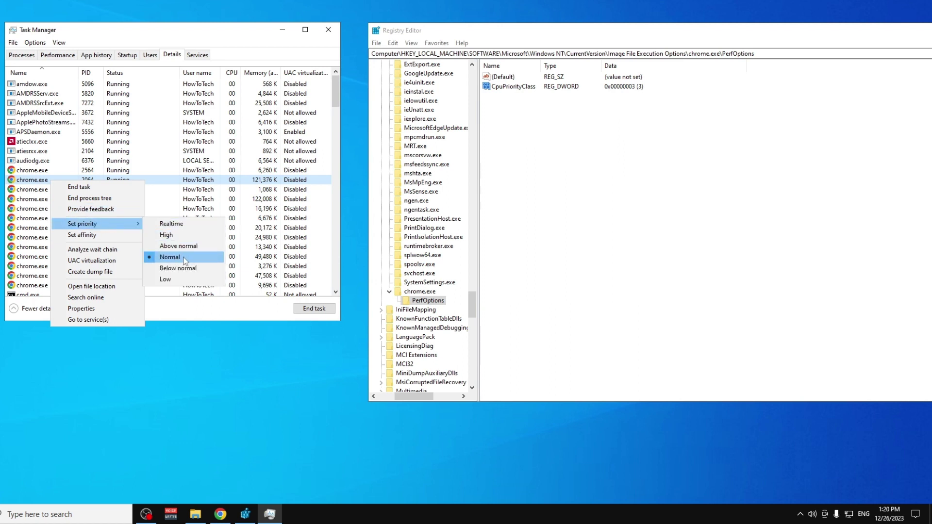
# Restart Google Chrome and check the priority of a newly started chrome.exe process in Task Manager
pyautogui.click(221, 515)
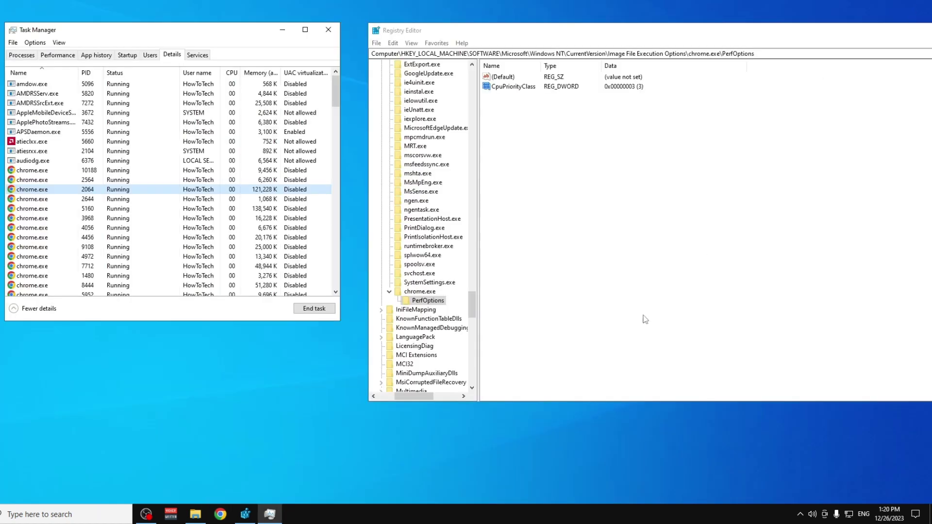
pyautogui.click(222, 515)
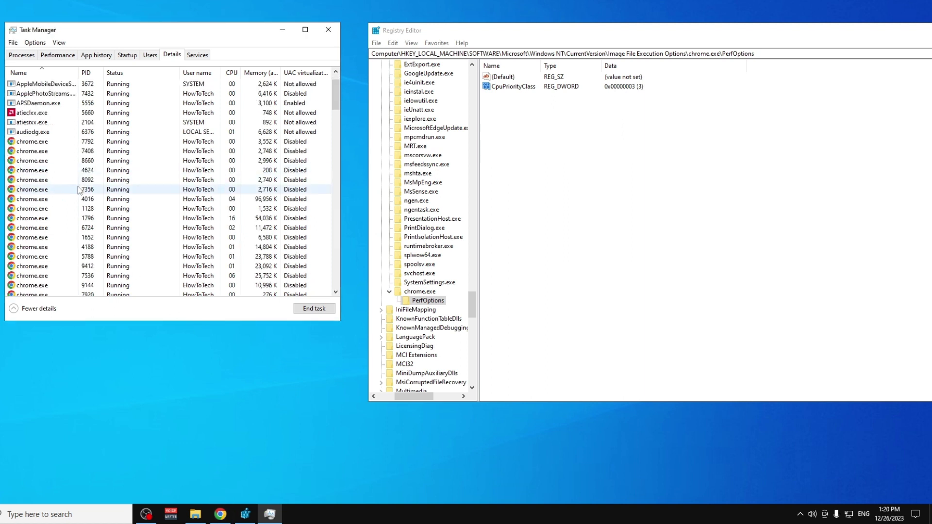
pyautogui.click(54, 141)
pyautogui.rightClick(53, 141)
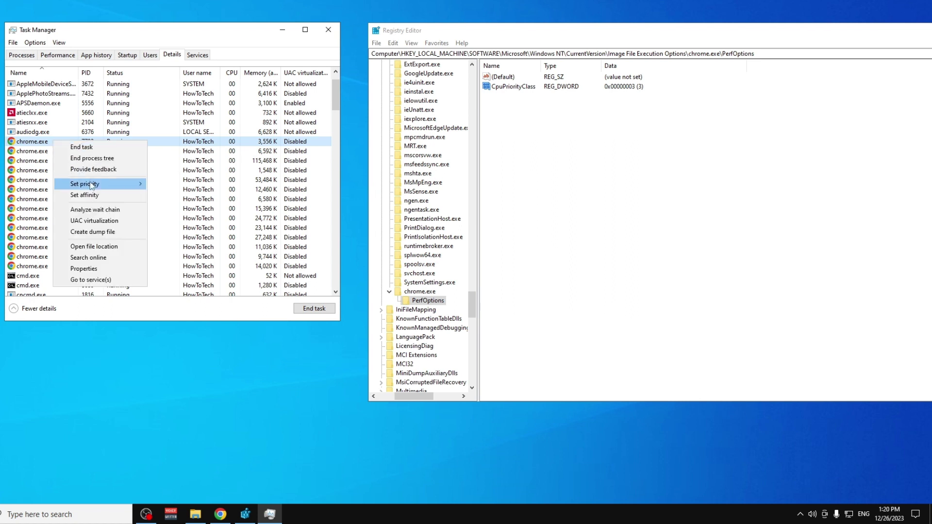
pyautogui.moveTo(89, 184)
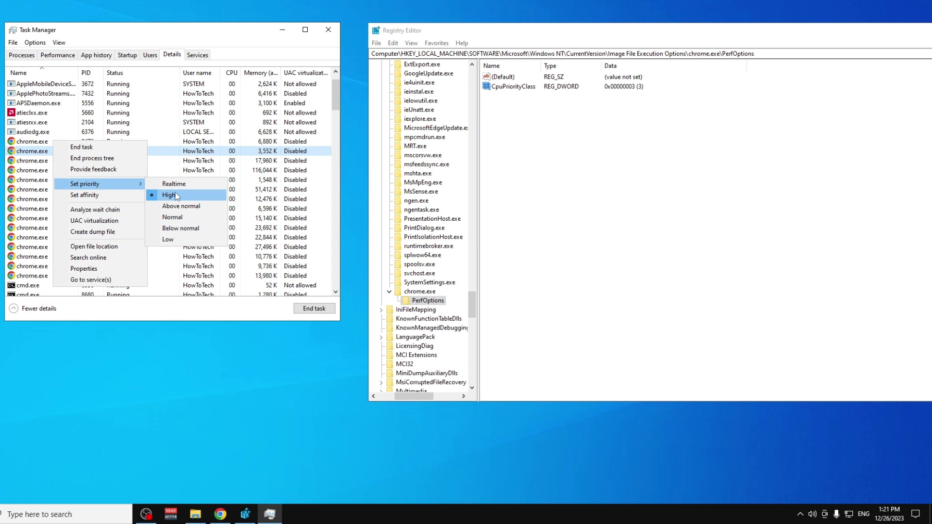
pyautogui.click(544, 289)
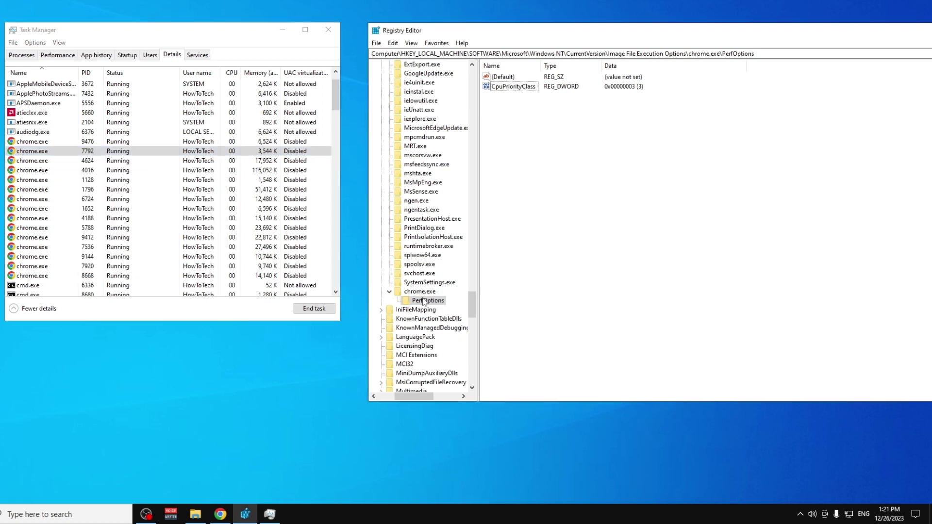
# Review the chrome.exe key and its PerfOptions subkey in Registry Editor
pyautogui.click(428, 292)
pyautogui.click(428, 301)
pyautogui.click(419, 293)
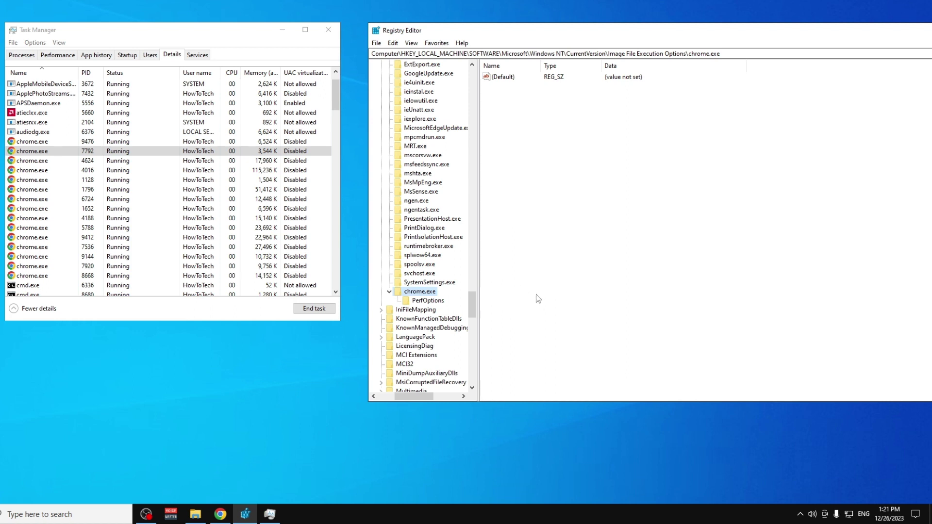
pyautogui.moveTo(472, 299); pyautogui.dragTo(475, 304)
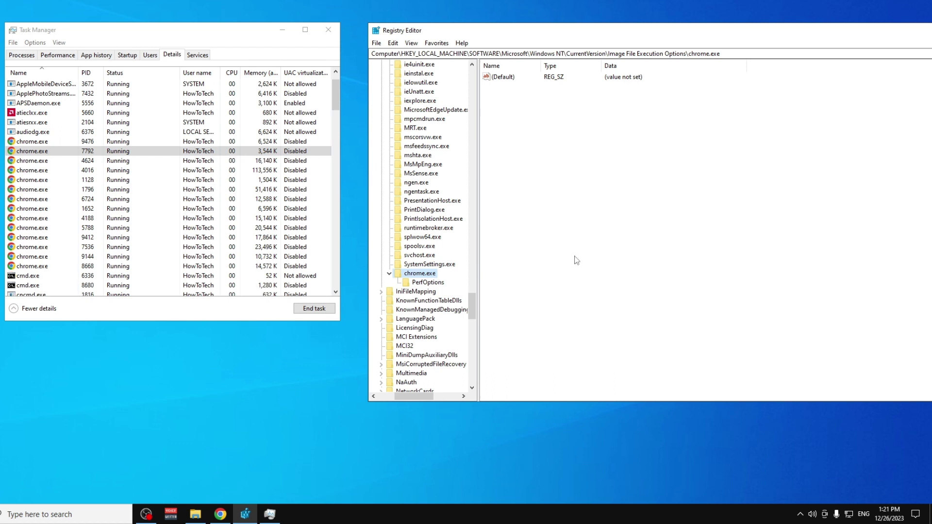
# Recheck the priority setting of a chrome.exe process in Task Manager, leaving it as is
pyautogui.click(68, 153)
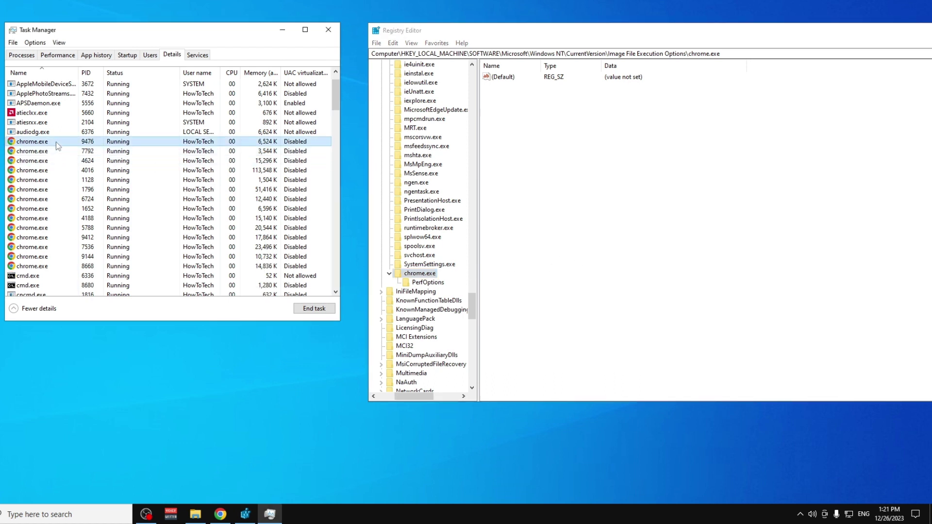
pyautogui.rightClick(42, 154)
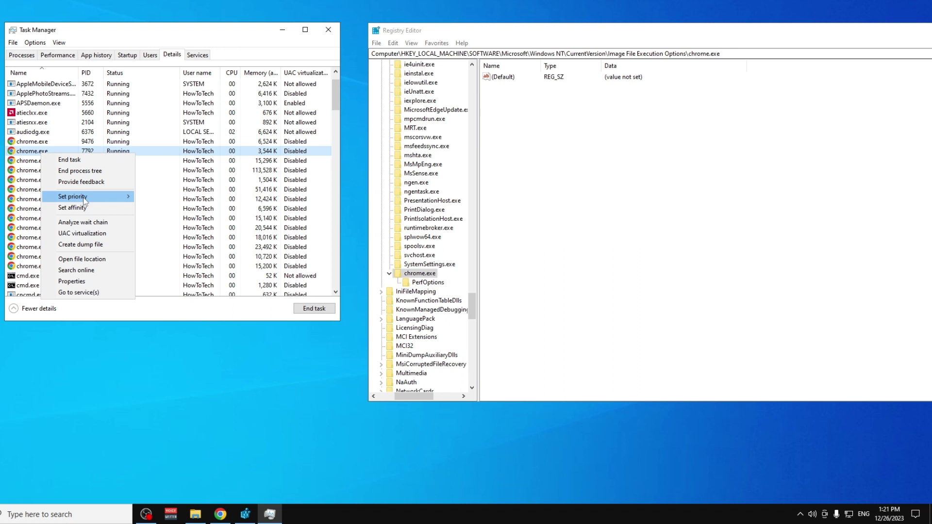
pyautogui.moveTo(109, 197)
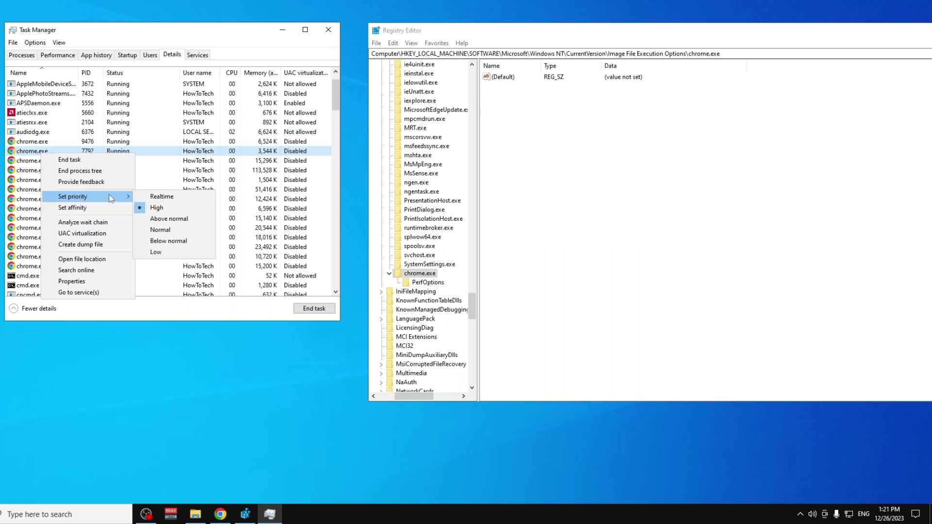
pyautogui.click(570, 232)
# Delete the chrome.exe key and all its subkeys from Image File Execution Options
pyautogui.rightClick(418, 275)
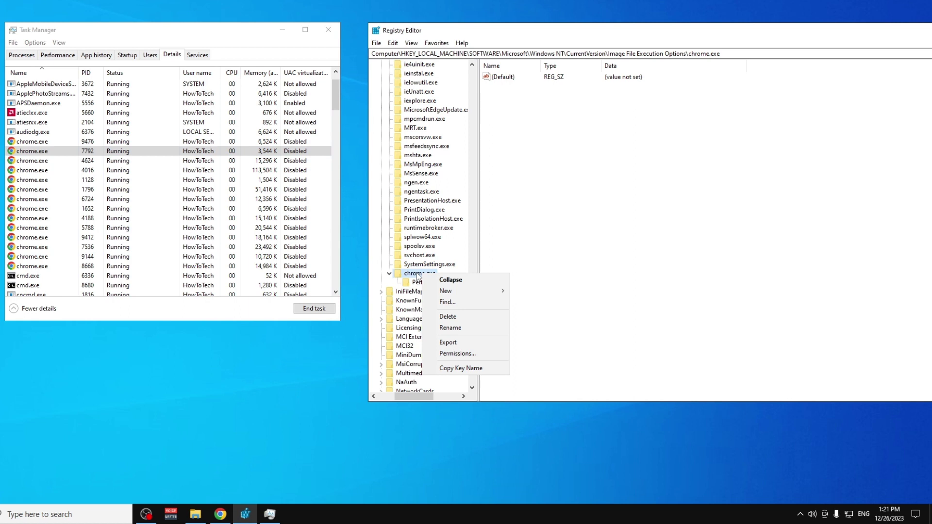
pyautogui.click(456, 318)
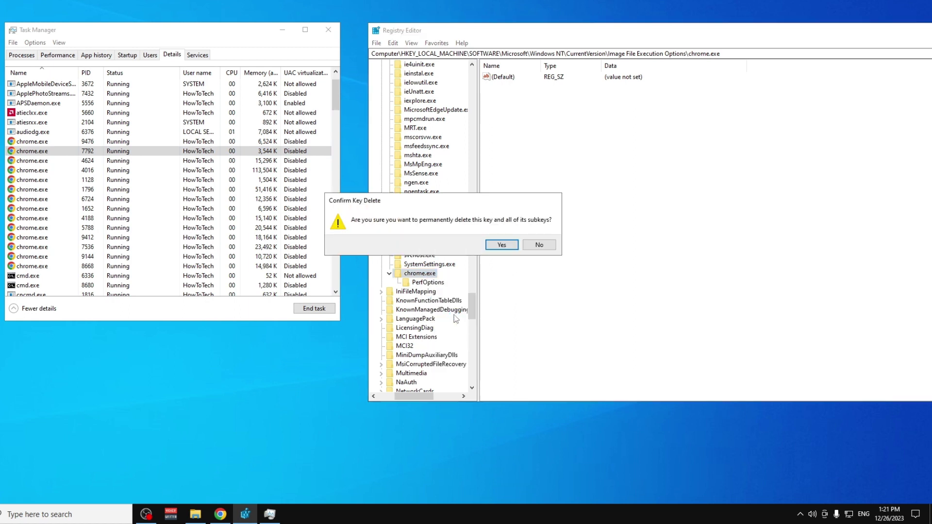
pyautogui.click(506, 243)
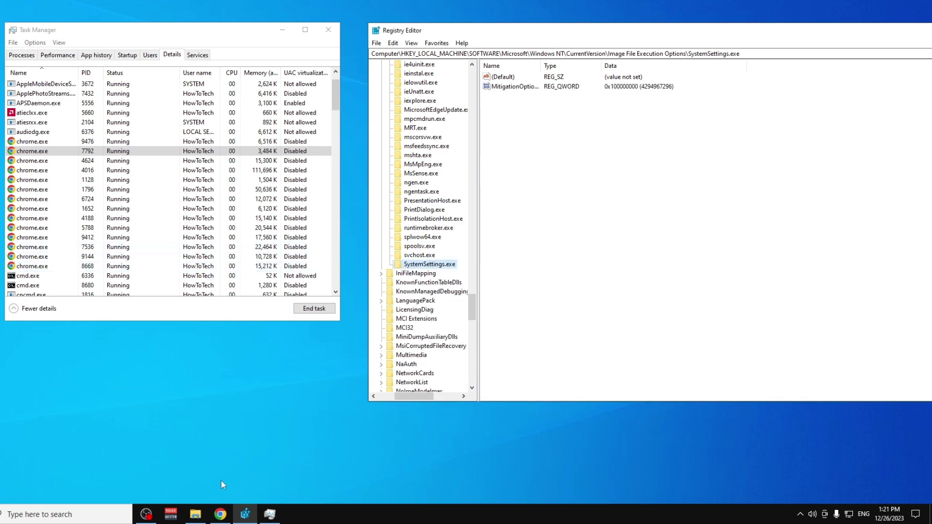
# Restart Google Chrome and check a chrome.exe process's priority in Task Manager with the registry key removed
pyautogui.moveTo(225, 518)
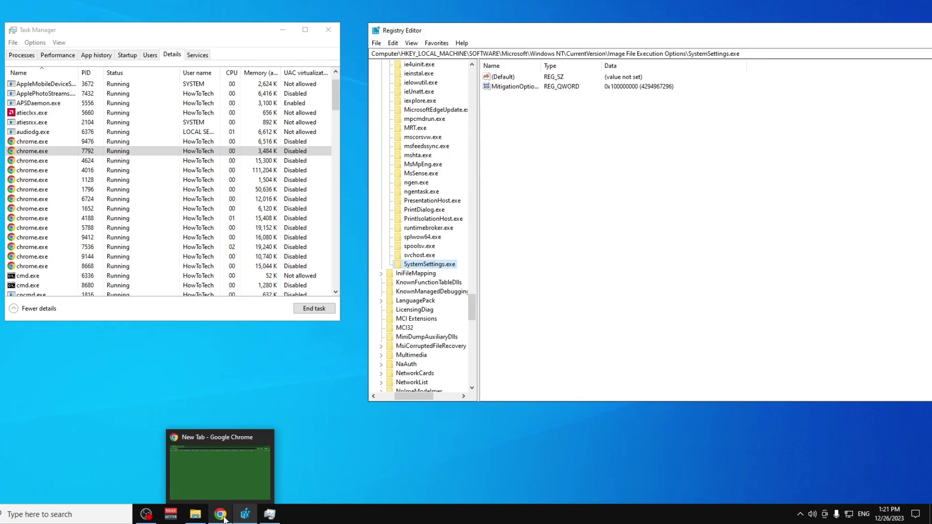
pyautogui.click(268, 438)
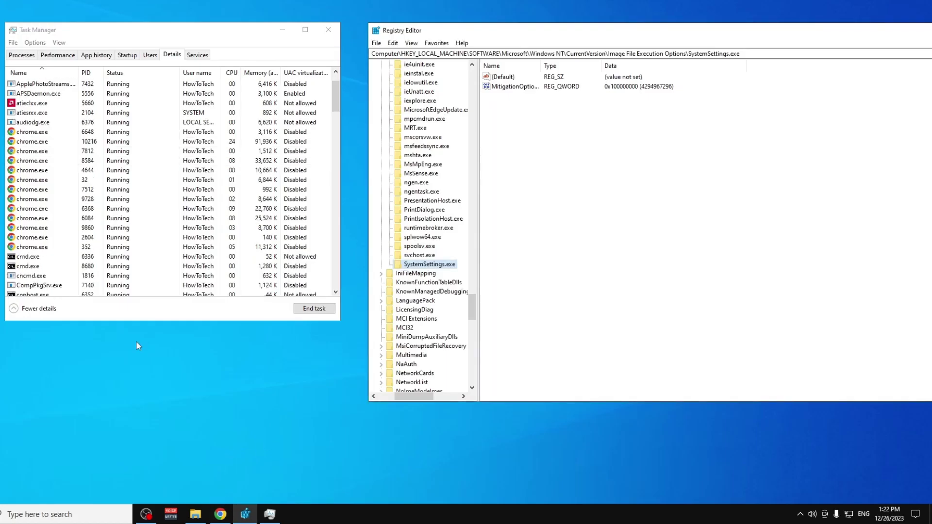
pyautogui.rightClick(32, 141)
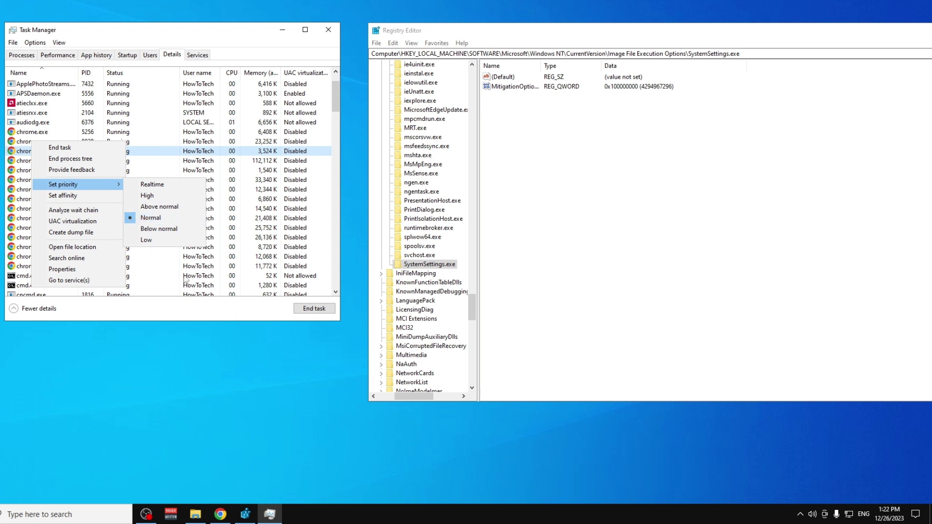
pyautogui.click(200, 313)
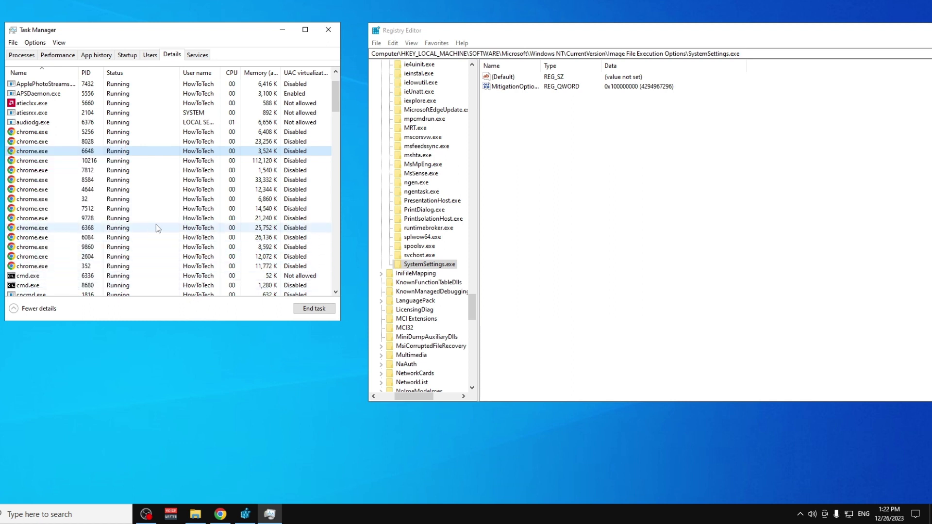
# Launch FurMark from the High Priority Programs folder and locate its process among the Task Manager details
pyautogui.click(206, 515)
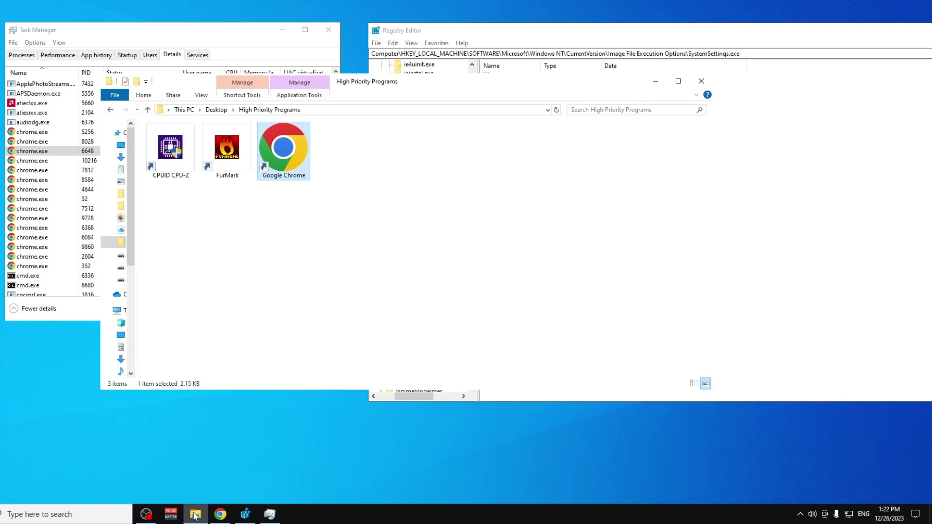
pyautogui.click(224, 152)
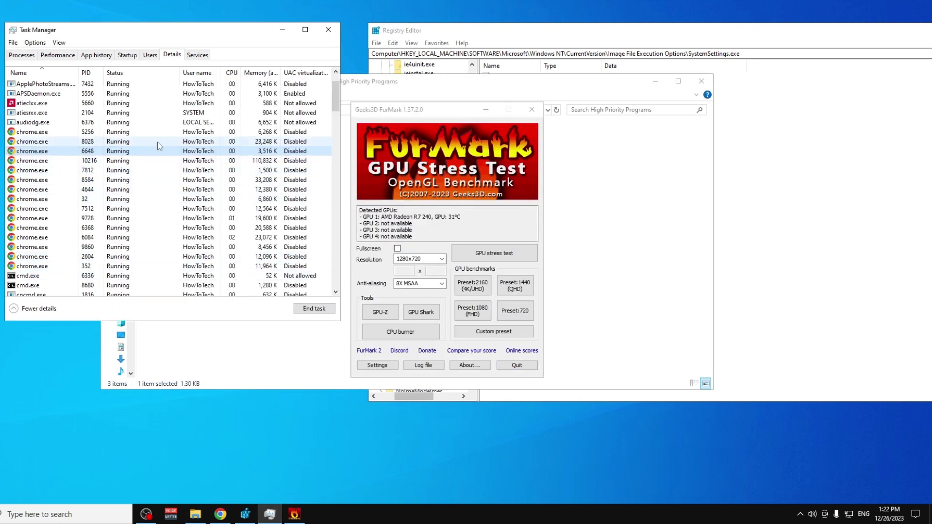
pyautogui.scroll(-4, 143, 194)
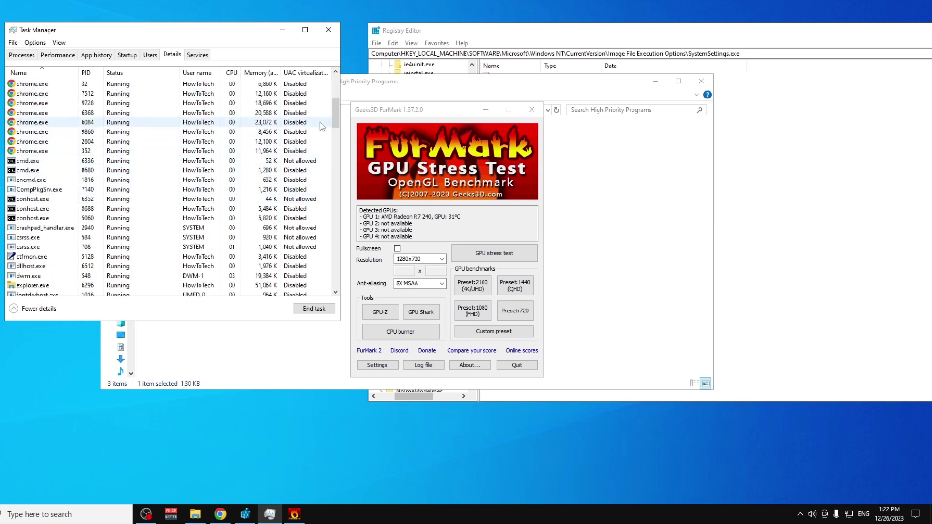
pyautogui.scroll(-3, 145, 199)
pyautogui.click(88, 209)
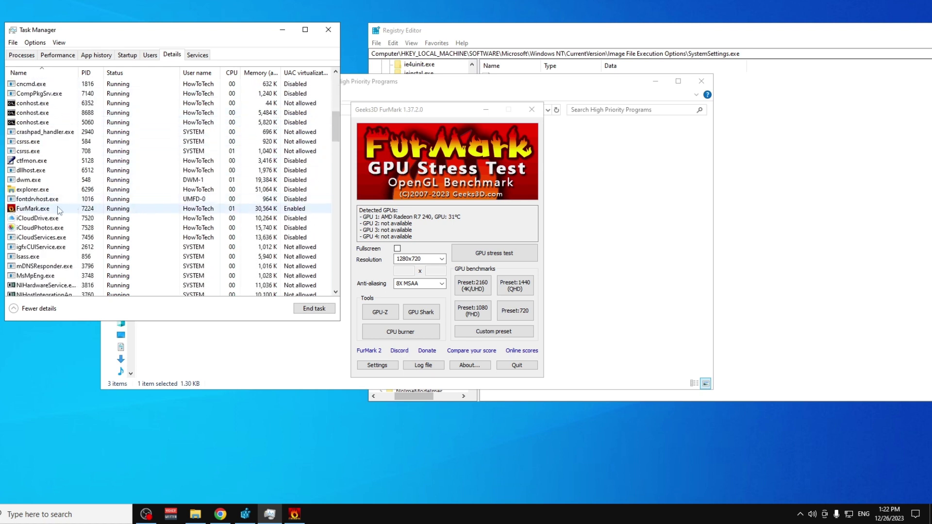
pyautogui.scroll(-1, 38, 212)
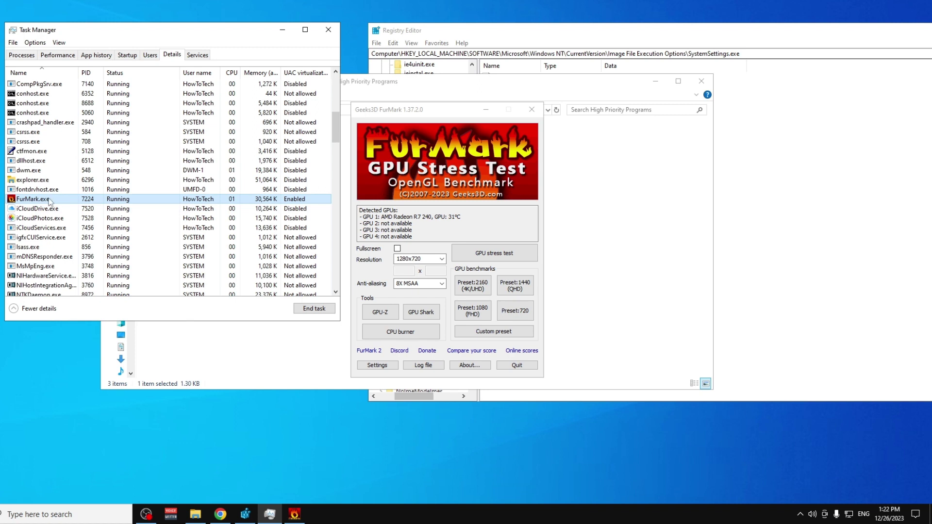
# View the FurMark shortcut's properties in the High Priority Programs folder and open its file location to check the executable name
pyautogui.click(295, 353)
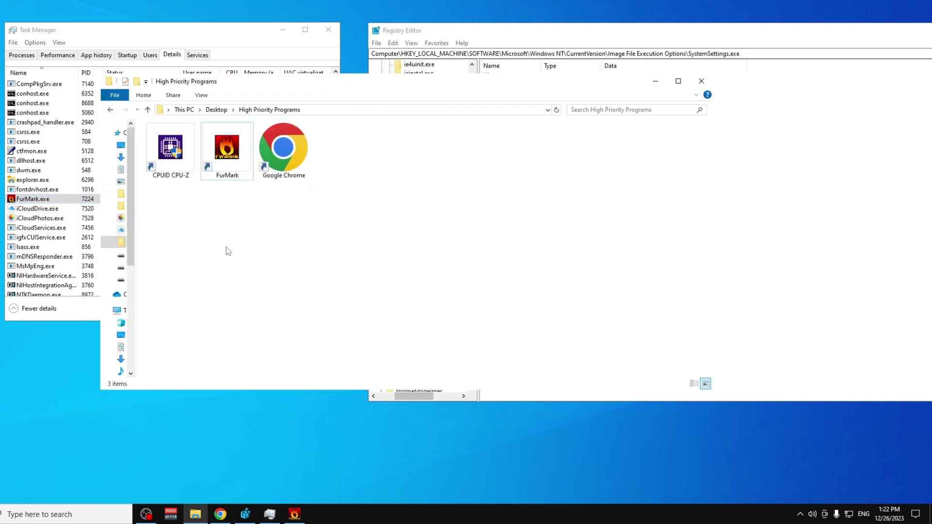
pyautogui.click(233, 156)
pyautogui.rightClick(233, 156)
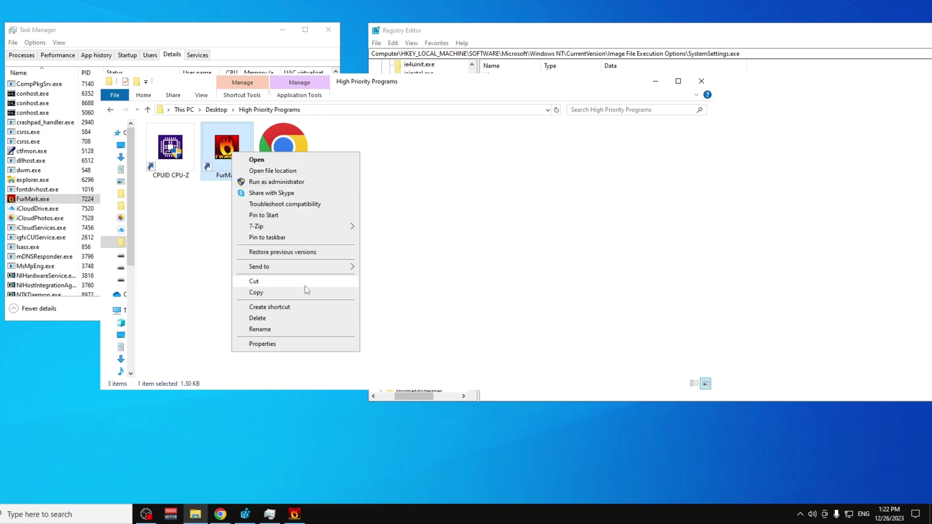
pyautogui.click(294, 342)
pyautogui.click(295, 340)
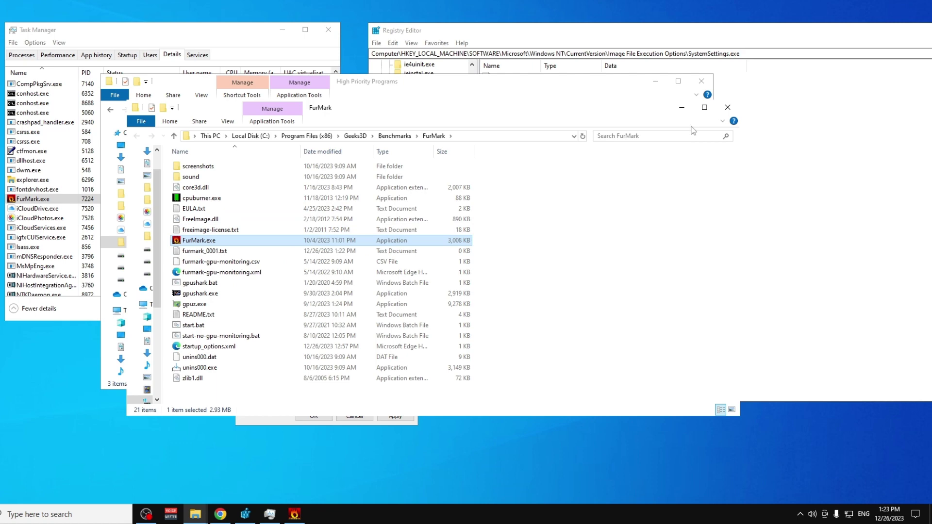
# Close both File Explorer windows, the FurMark shortcut's properties and the FurMark program
pyautogui.click(728, 107)
pyautogui.click(702, 81)
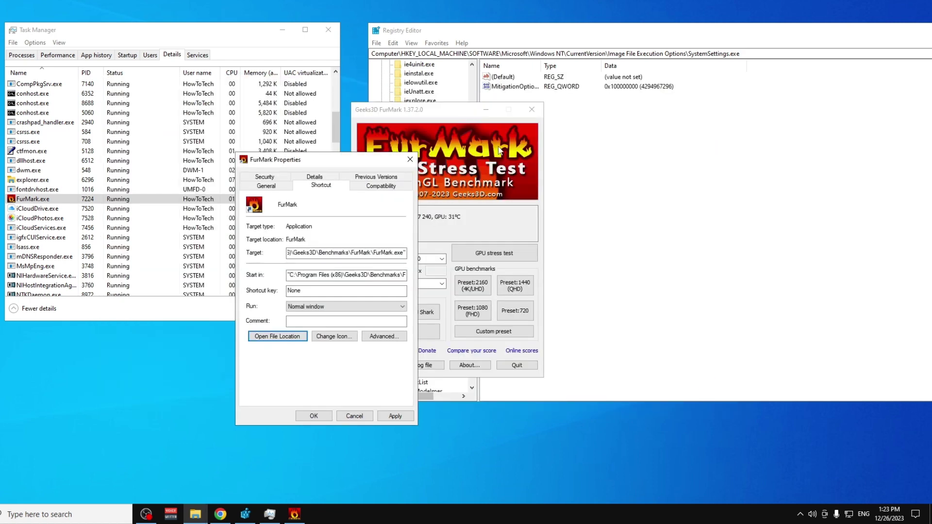
pyautogui.click(411, 160)
pyautogui.click(533, 110)
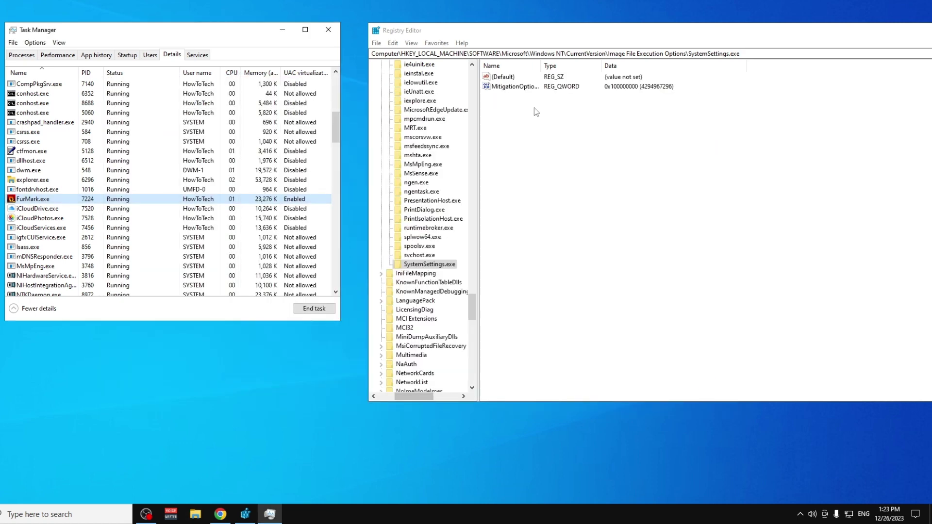